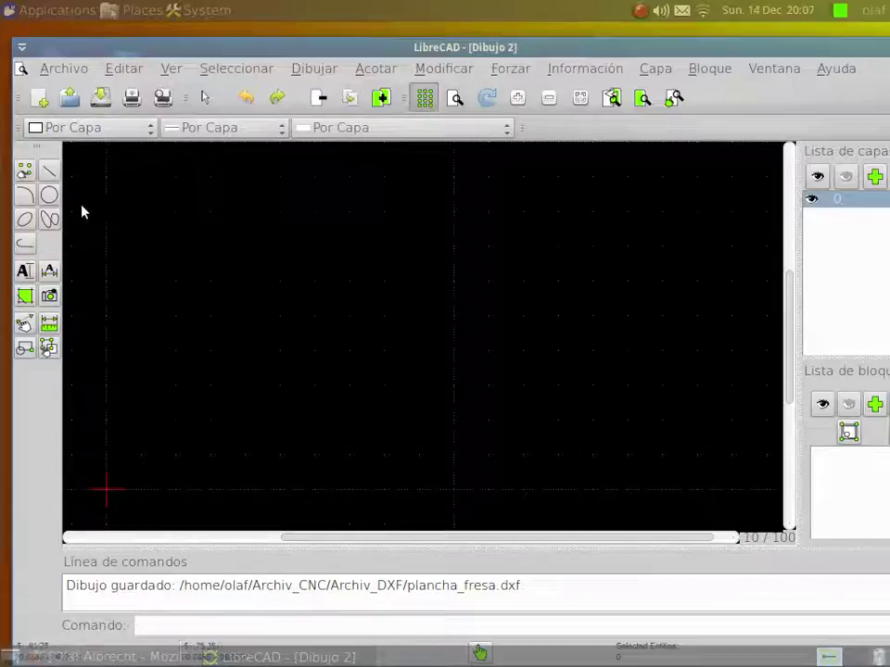
Step: Draw a three-sided polygon by centre and corner in the upper-left part of the drawing
click(49, 171)
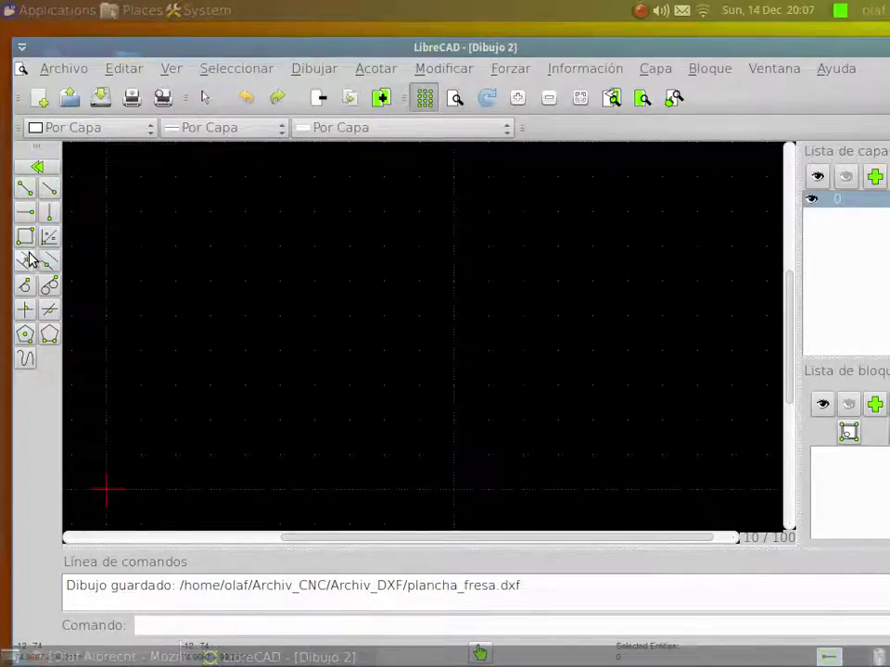
click(25, 336)
click(271, 278)
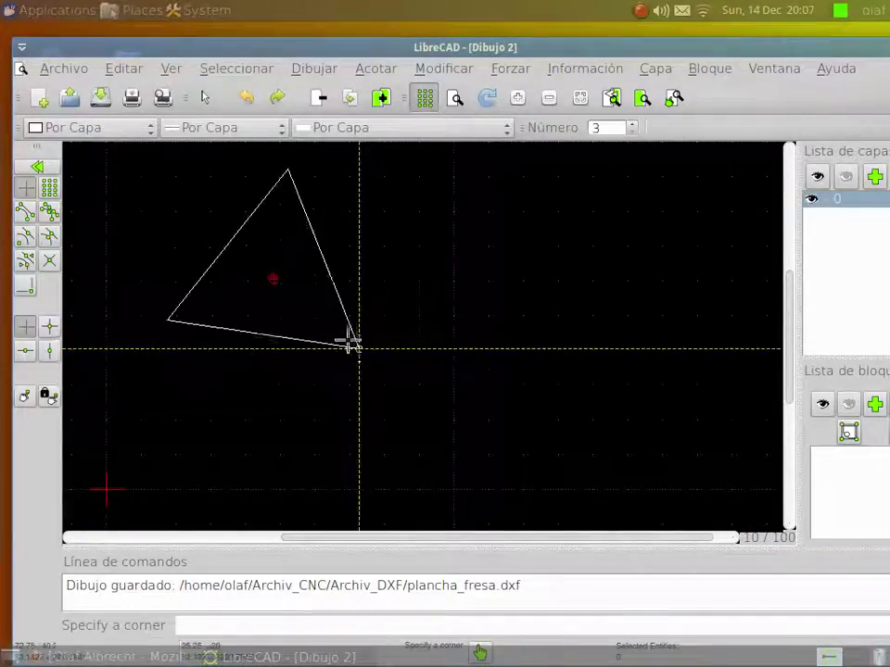
click(379, 247)
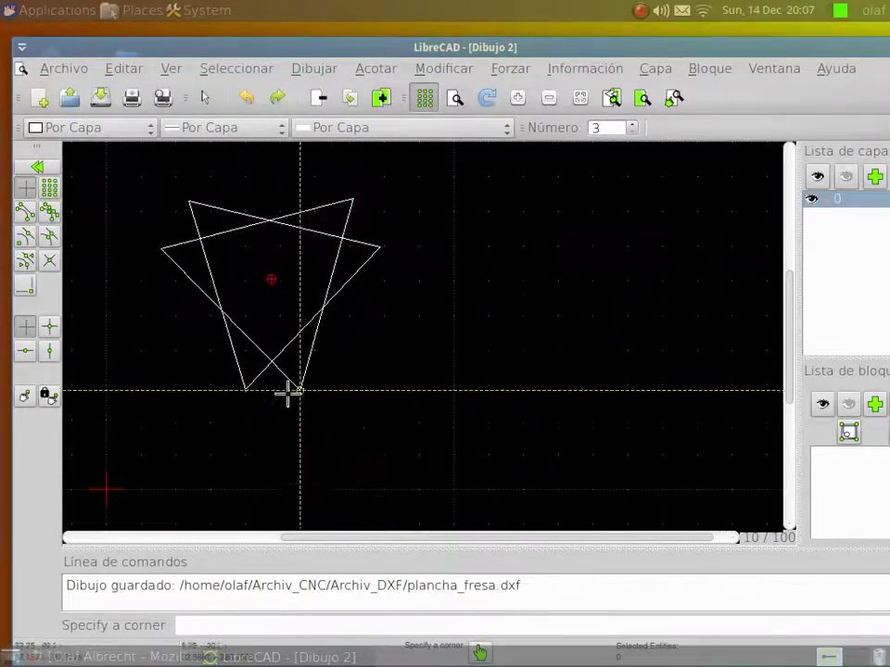
right_click(457, 306)
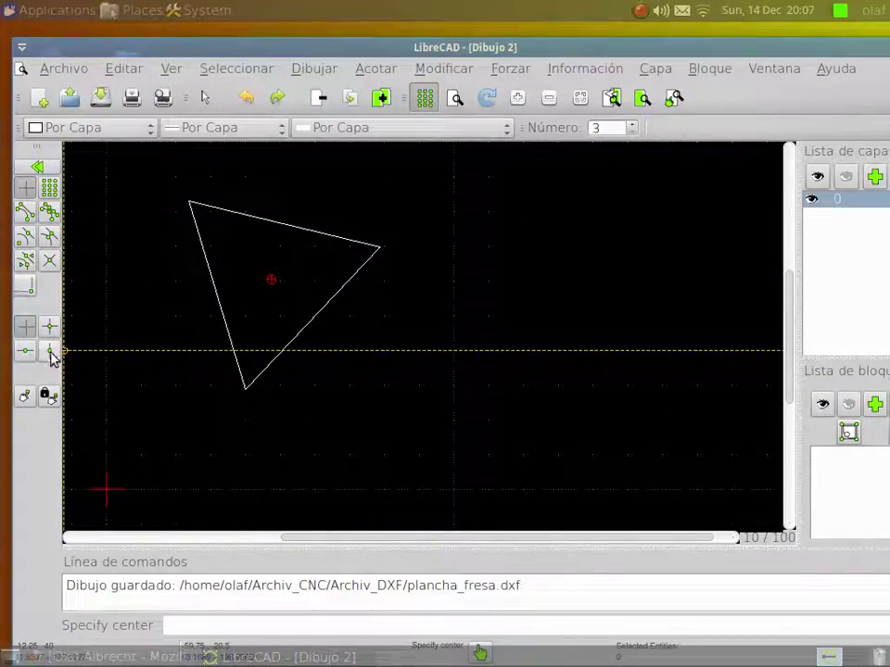
click(40, 168)
click(24, 167)
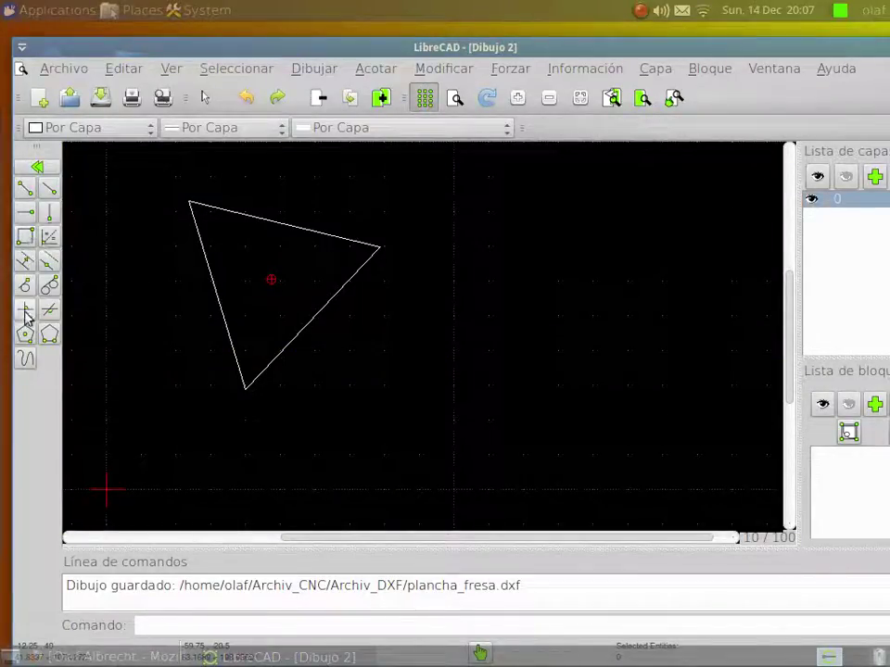
Step: Draw a fan of differently sized triangles with the two-corner polygon tool, set to 3 sides, all sharing one first corner
click(51, 336)
click(430, 441)
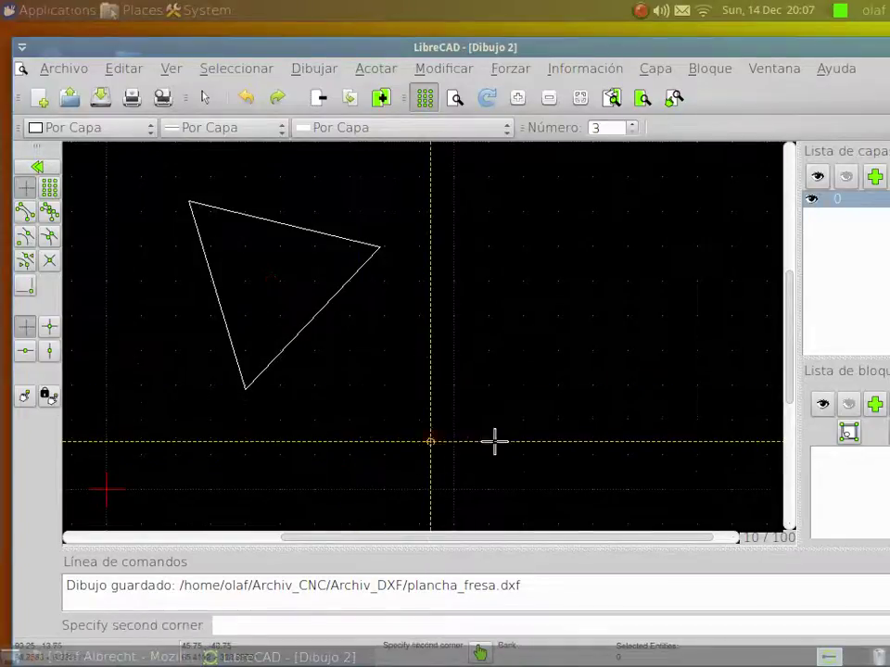
click(660, 415)
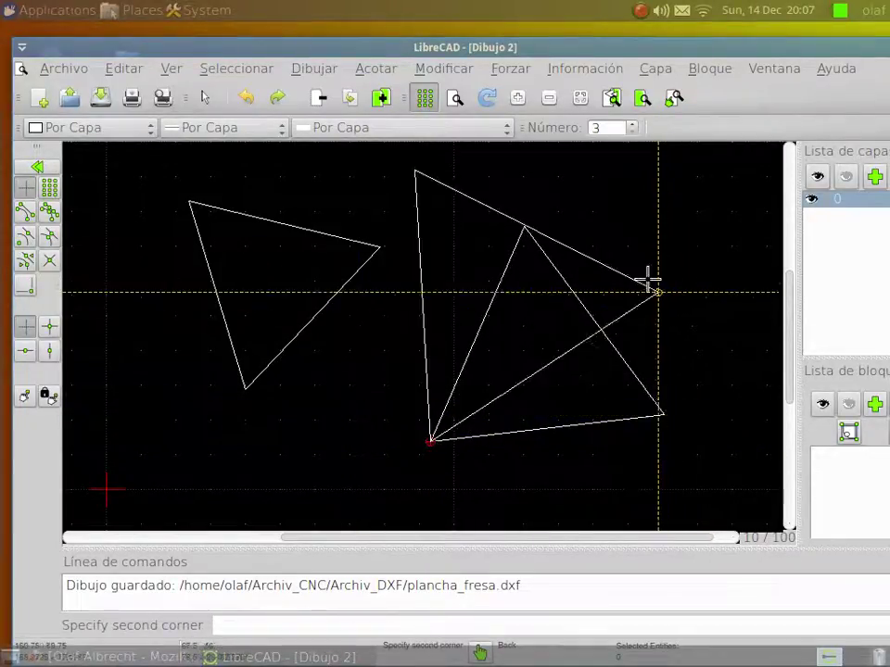
click(646, 278)
click(490, 183)
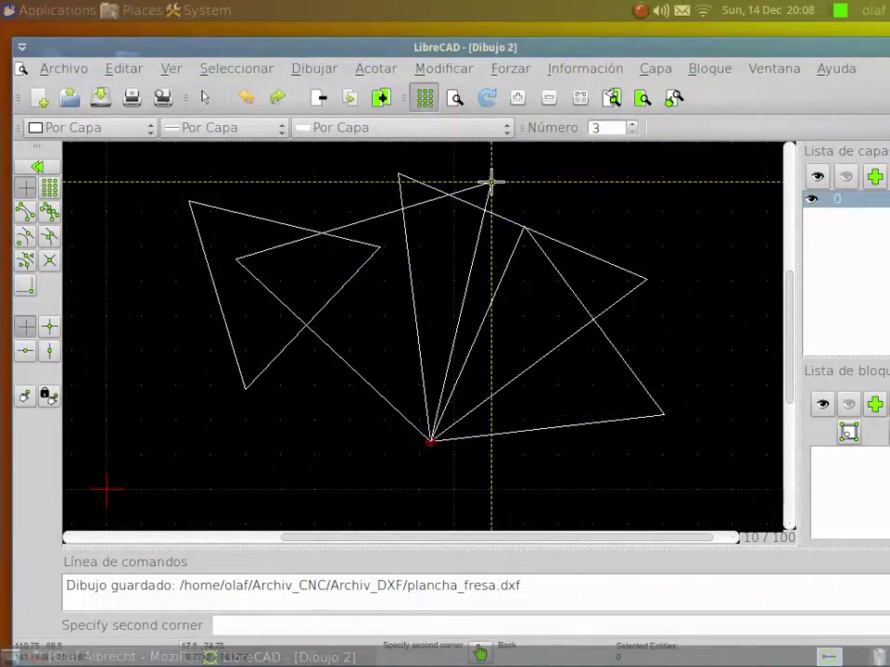
click(254, 196)
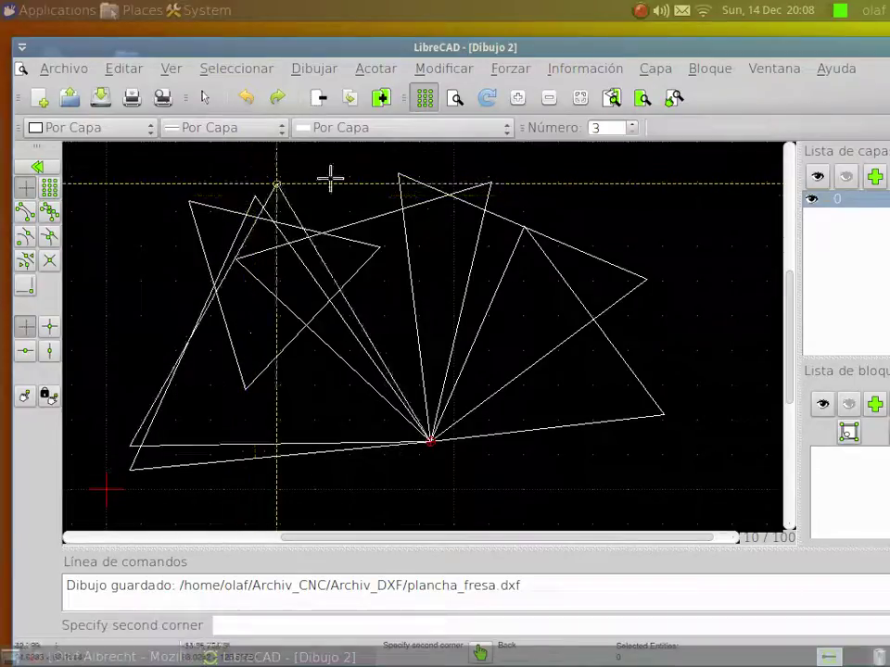
click(390, 319)
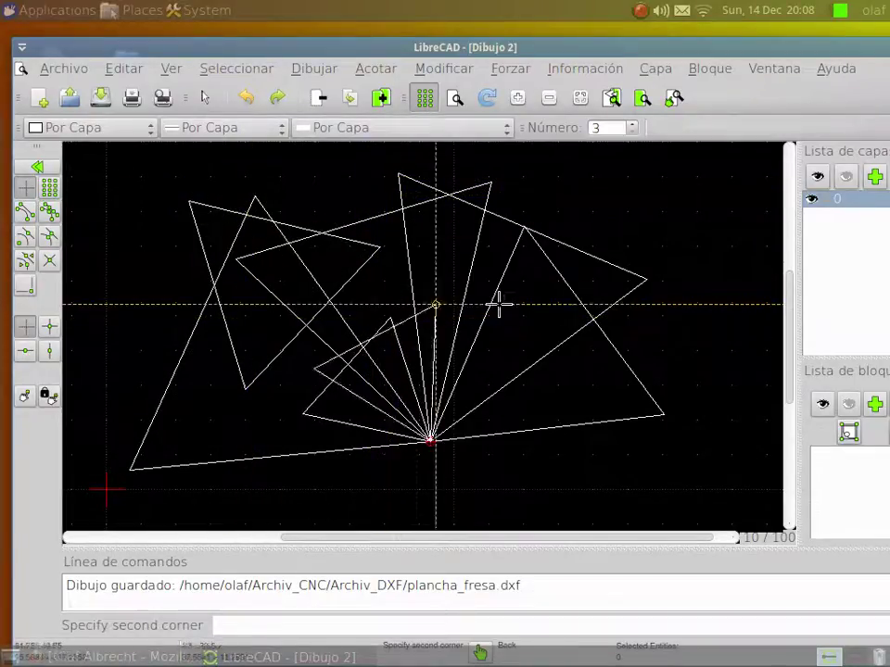
click(570, 380)
right_click(780, 245)
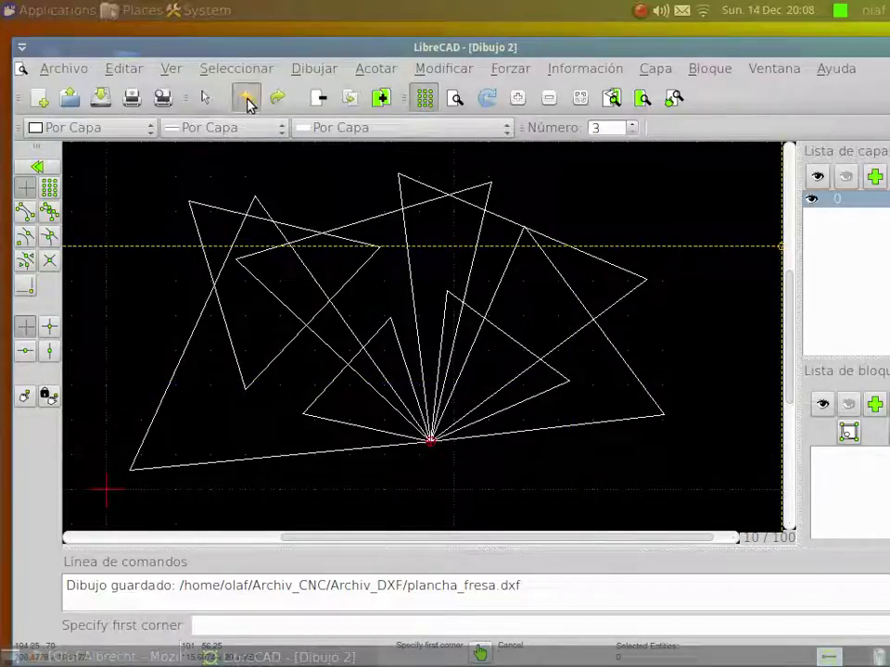
Step: Undo all the drawn triangles until the drawing is empty and leave the polygon command
click(246, 99)
click(246, 98)
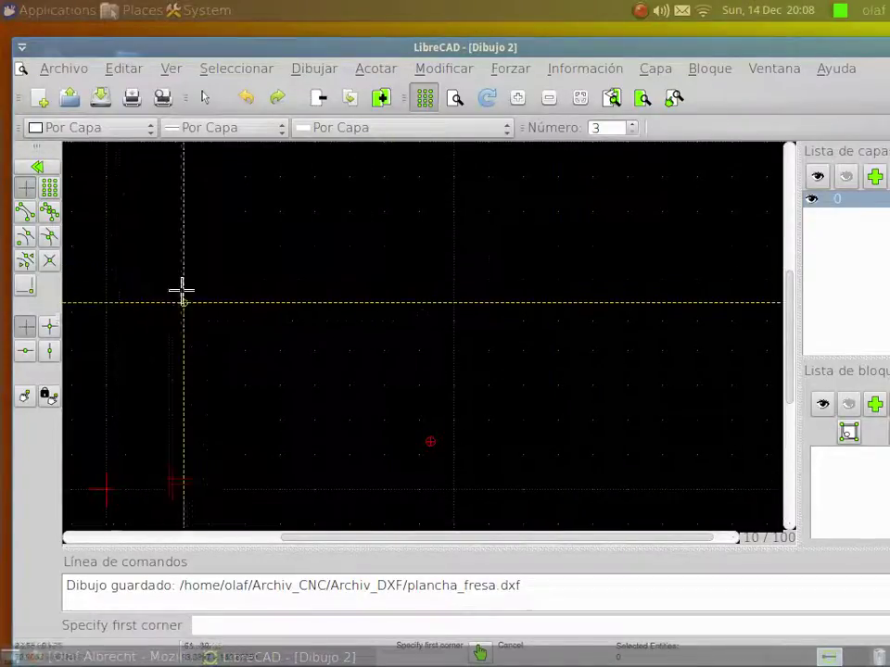
click(40, 168)
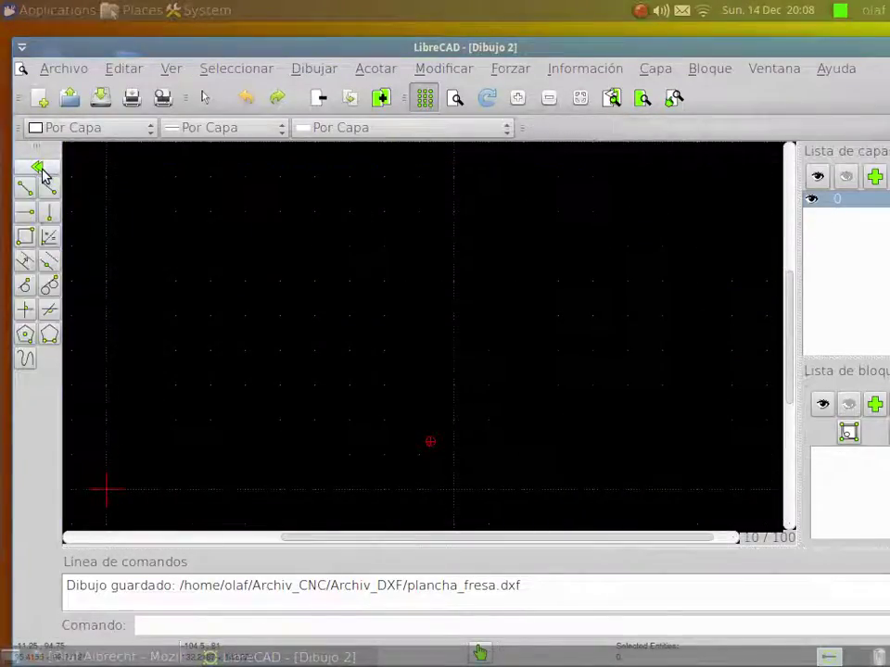
Step: Draw the plate's left, lower and right edges as connected two-point lines, about 185 units wide and 90 units high
click(26, 190)
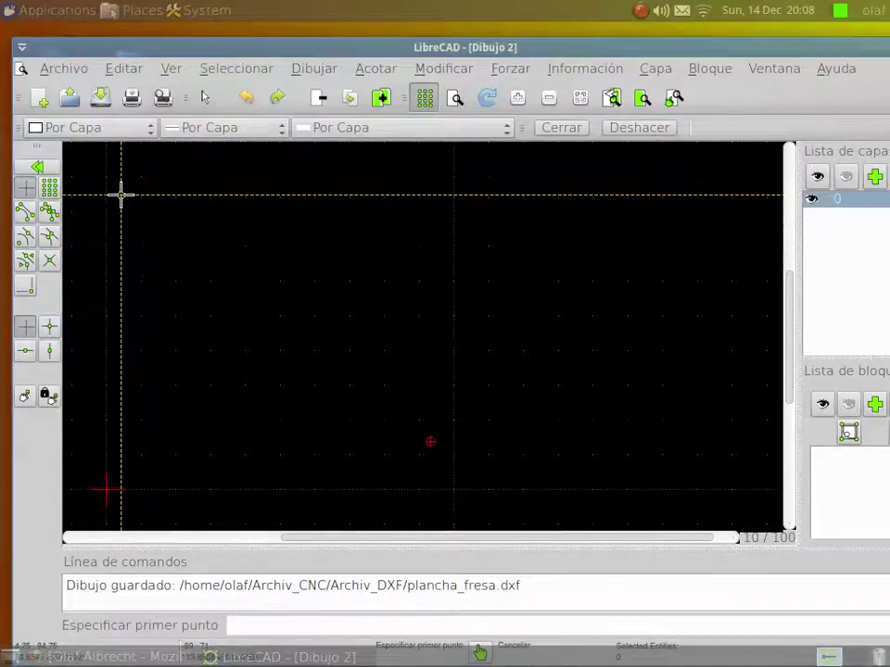
click(120, 194)
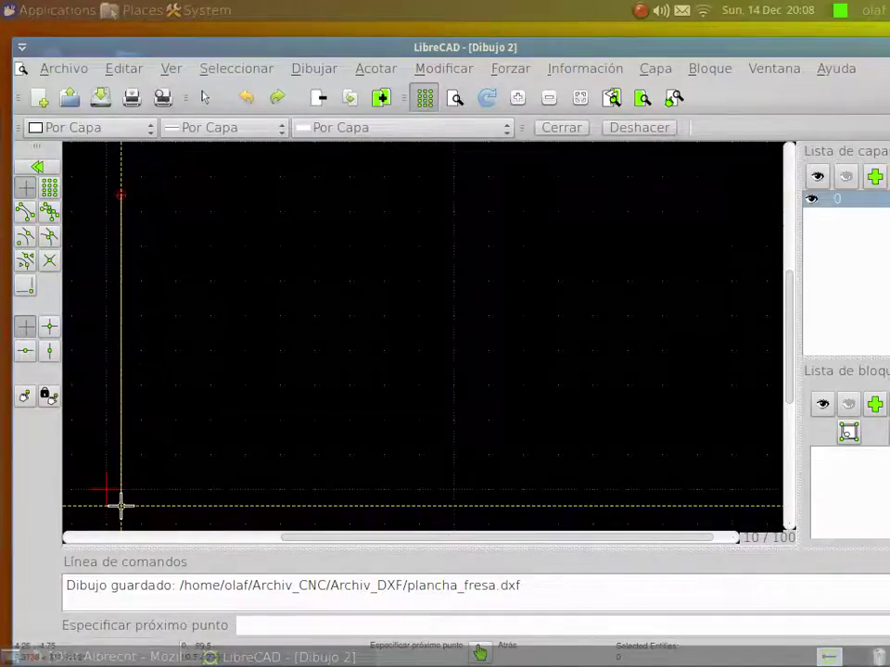
click(121, 505)
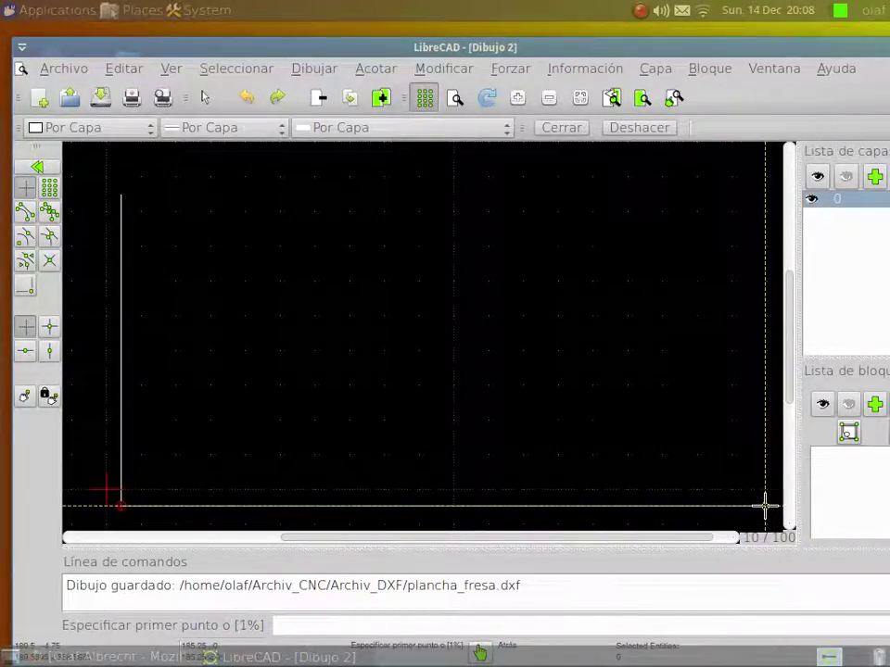
click(766, 505)
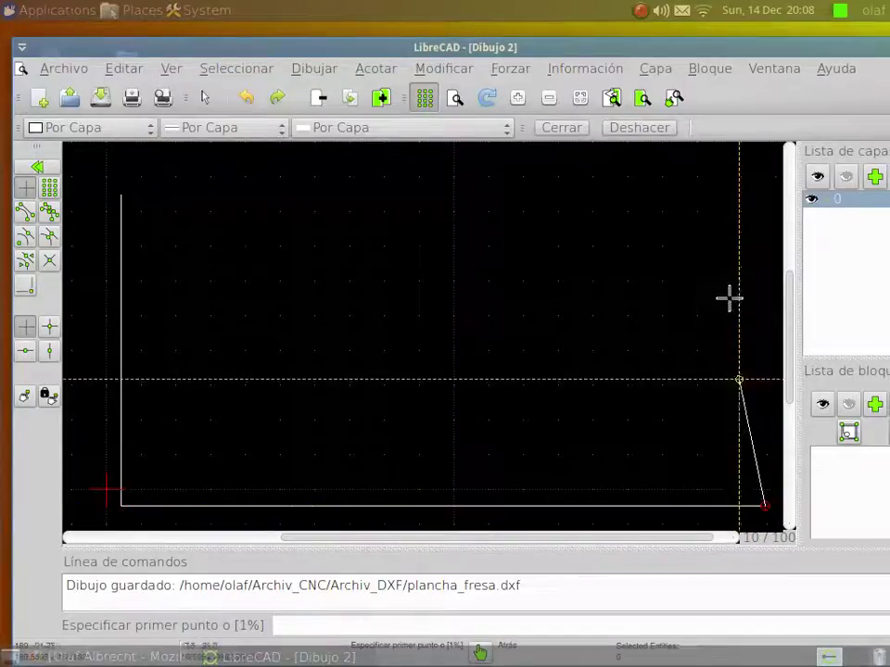
click(766, 195)
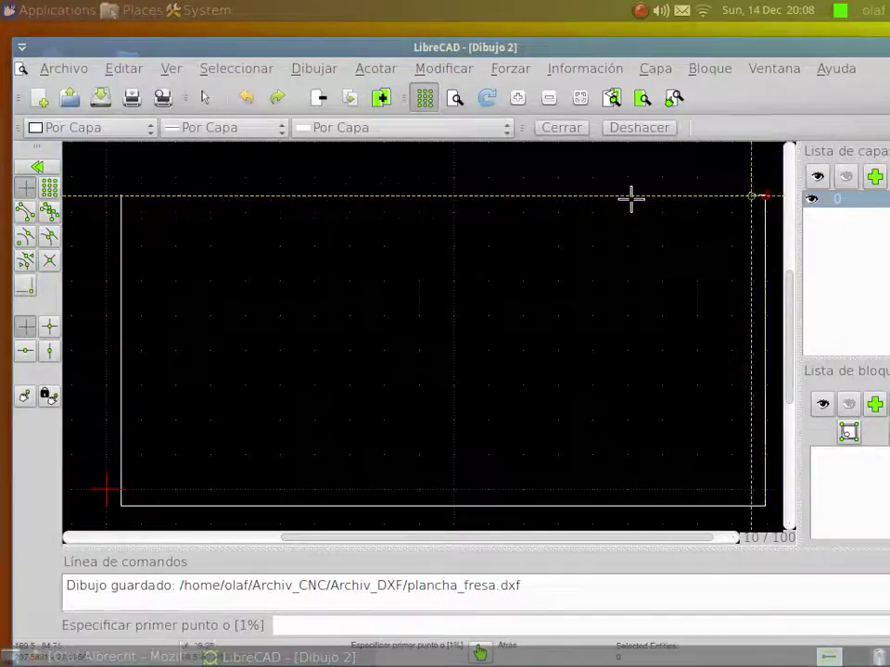
Step: Close the plate outline along its upper edge, including a notch about 45 units wide and 22.5 deep with a sloped left side
click(382, 194)
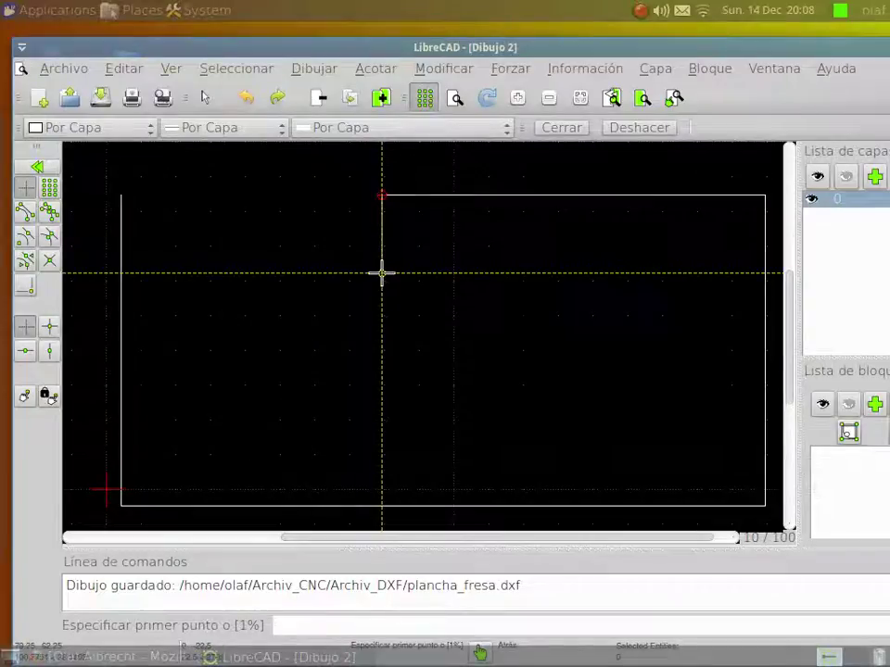
click(381, 272)
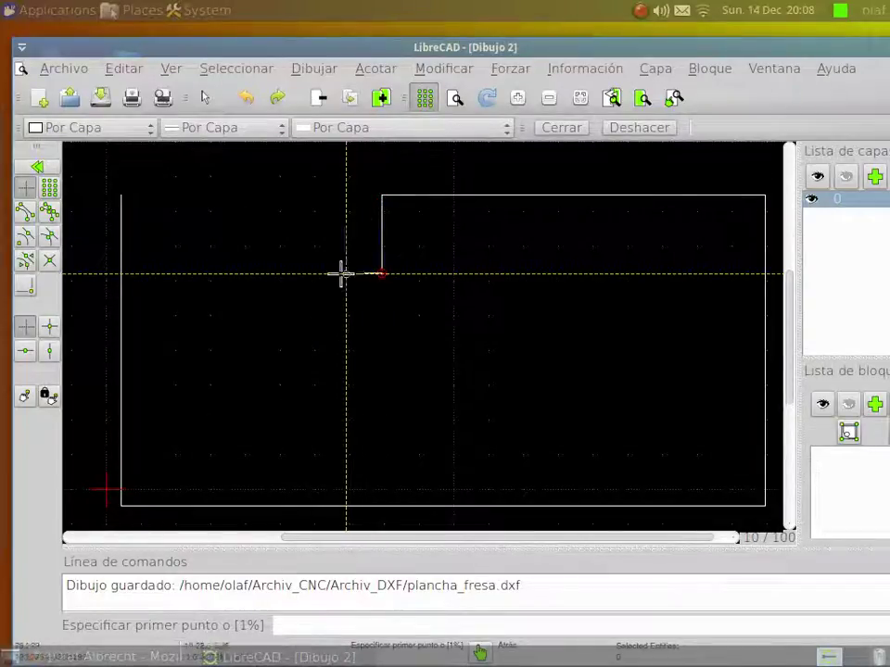
click(272, 272)
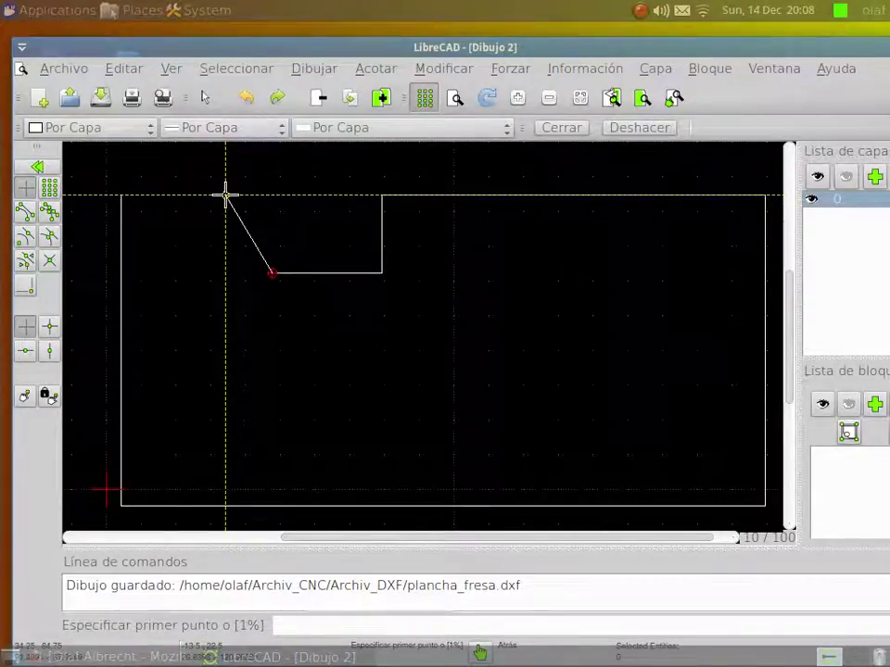
click(225, 195)
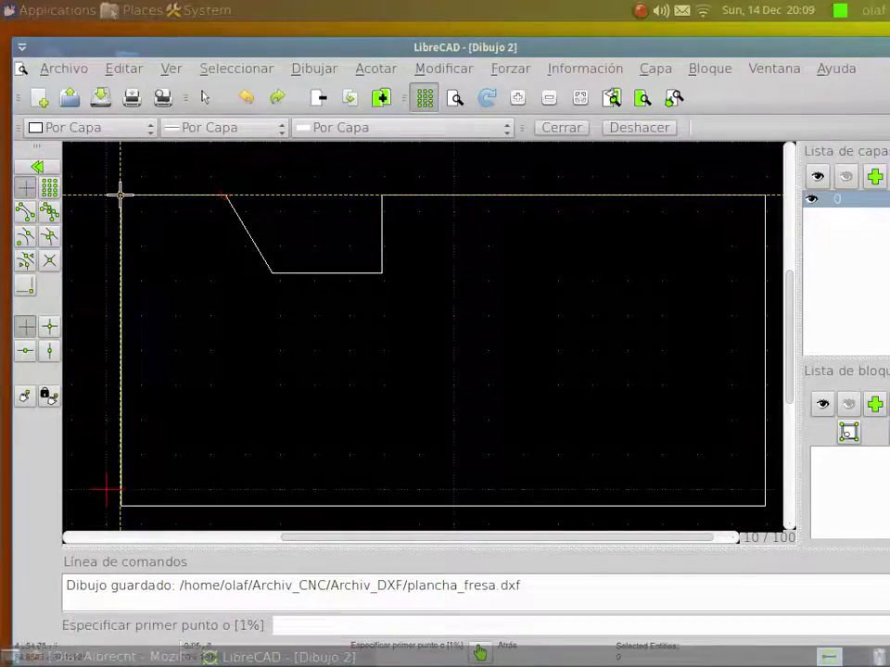
click(121, 194)
right_click(103, 259)
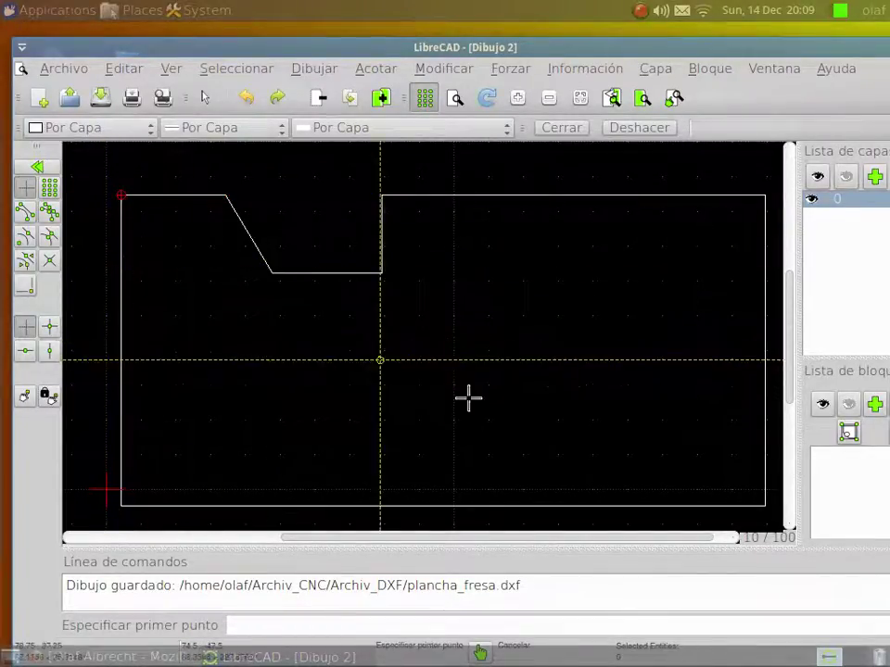
click(47, 171)
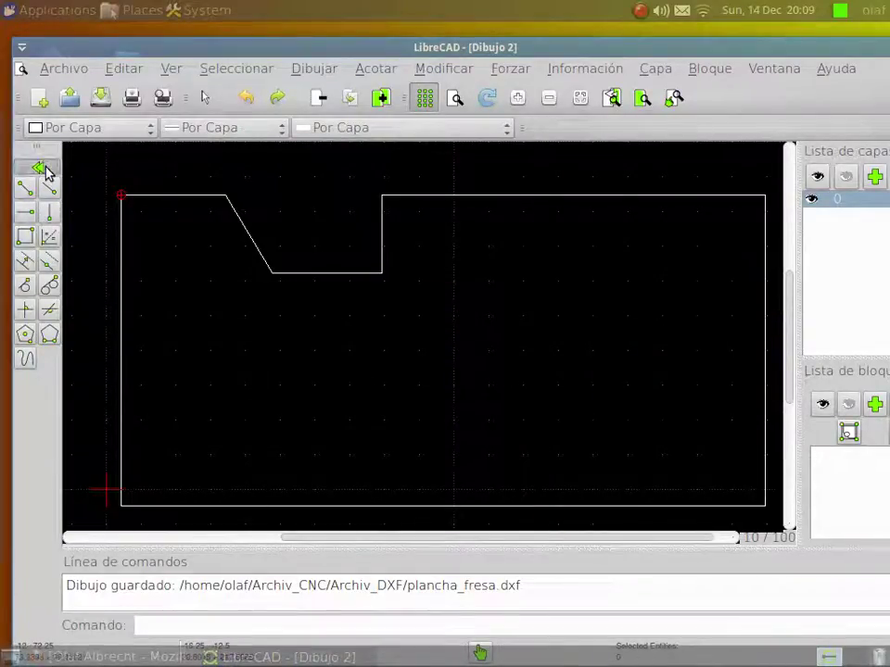
click(39, 167)
click(48, 195)
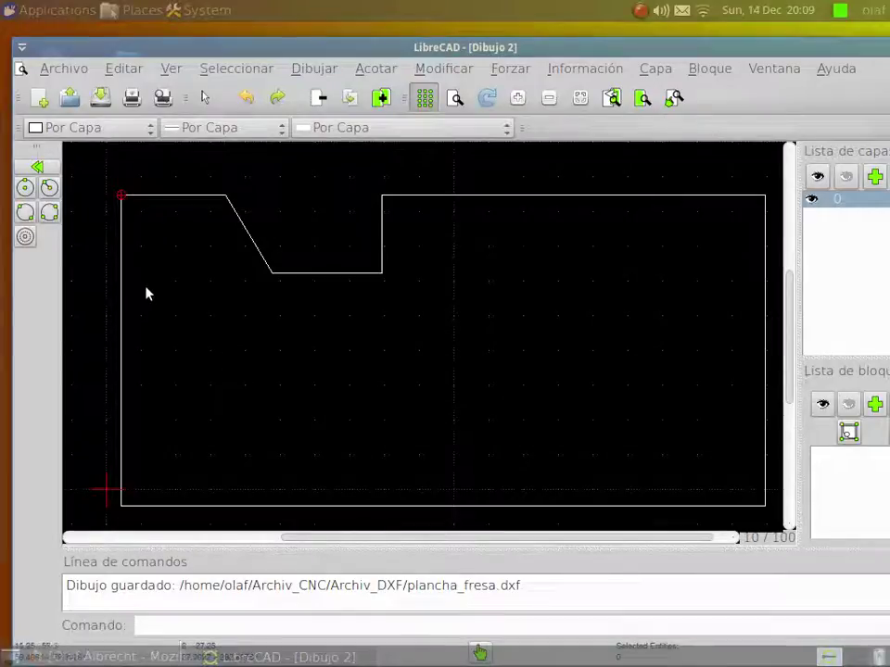
click(41, 169)
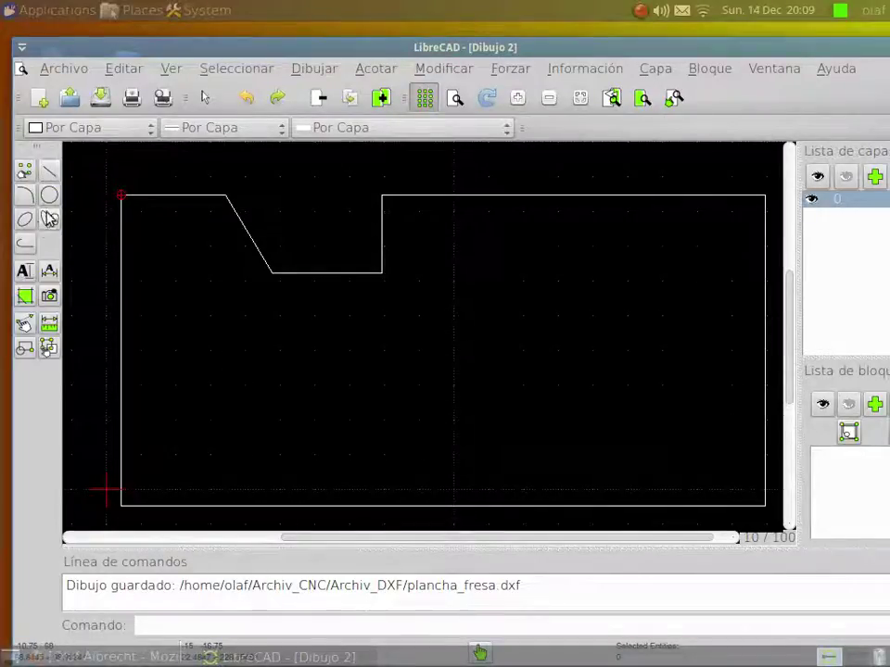
Step: Start a degree-3 spline near the plate's lower-left corner, bending it up the left side about 50 units into a rounded upper-left lobe
click(49, 221)
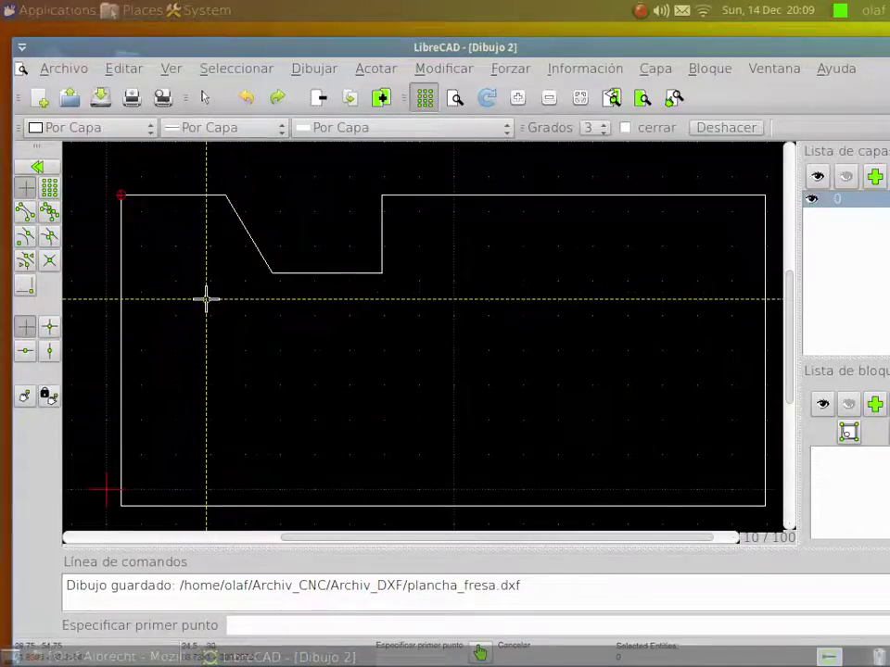
click(202, 473)
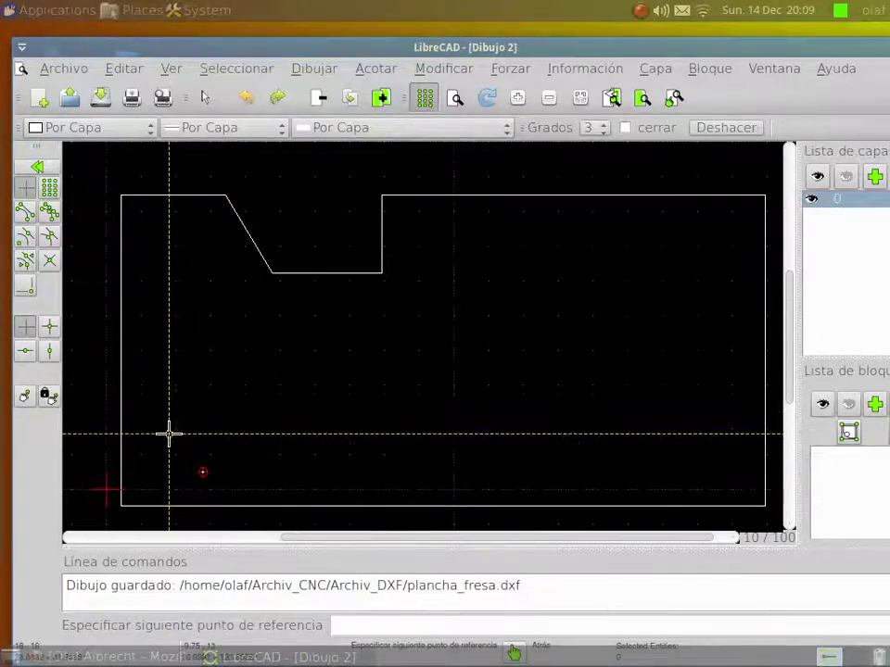
click(168, 432)
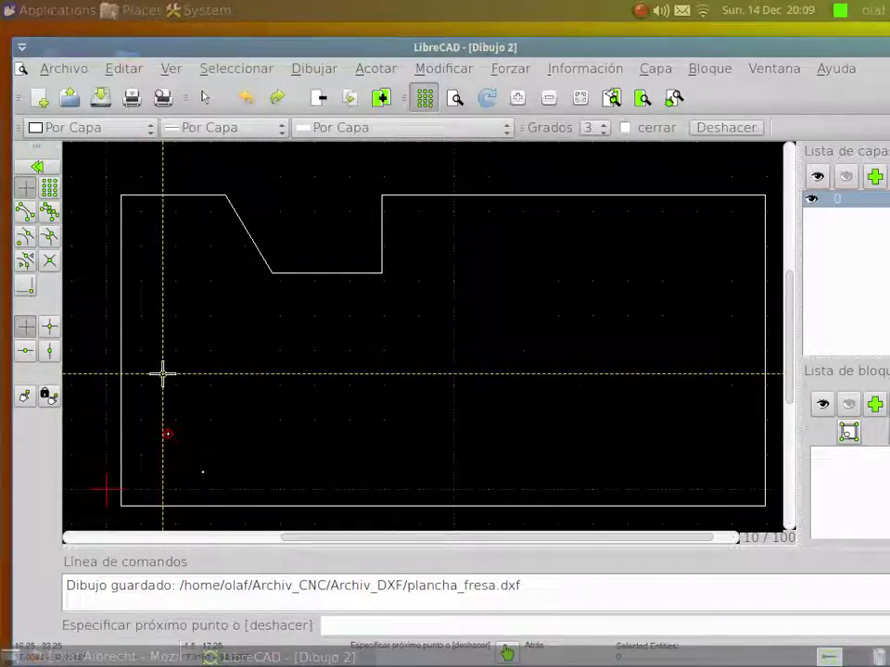
click(162, 374)
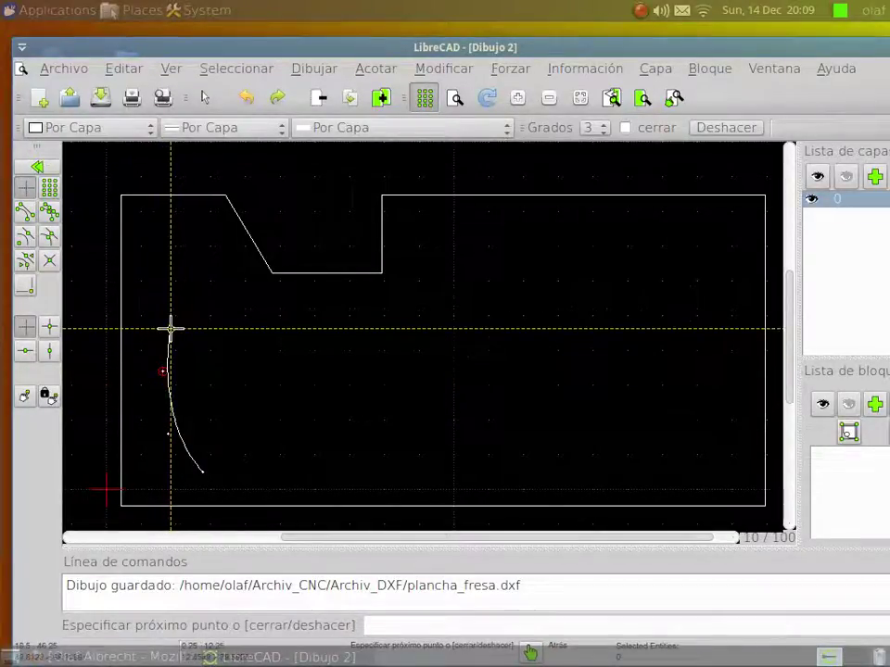
click(171, 328)
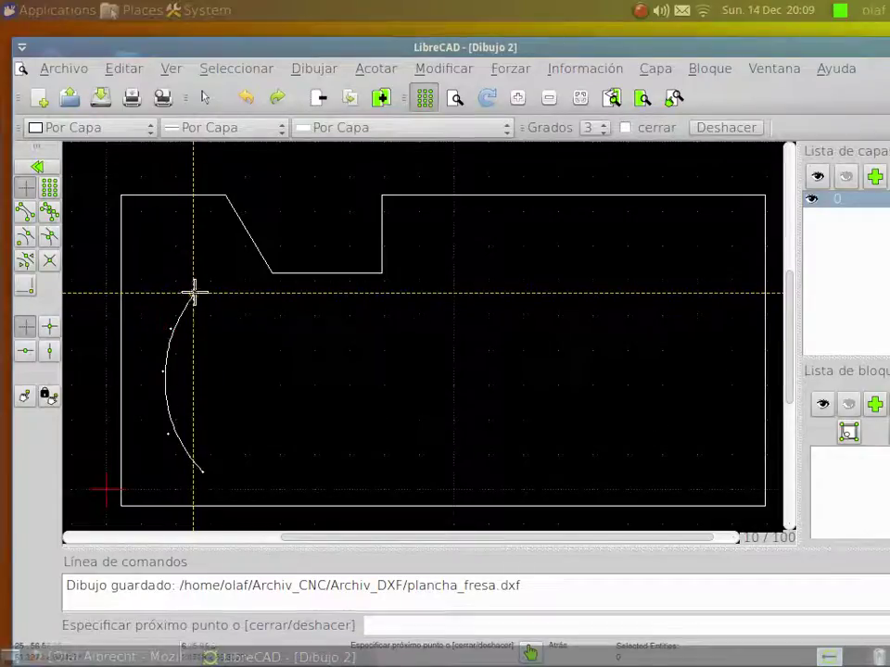
click(194, 294)
click(225, 290)
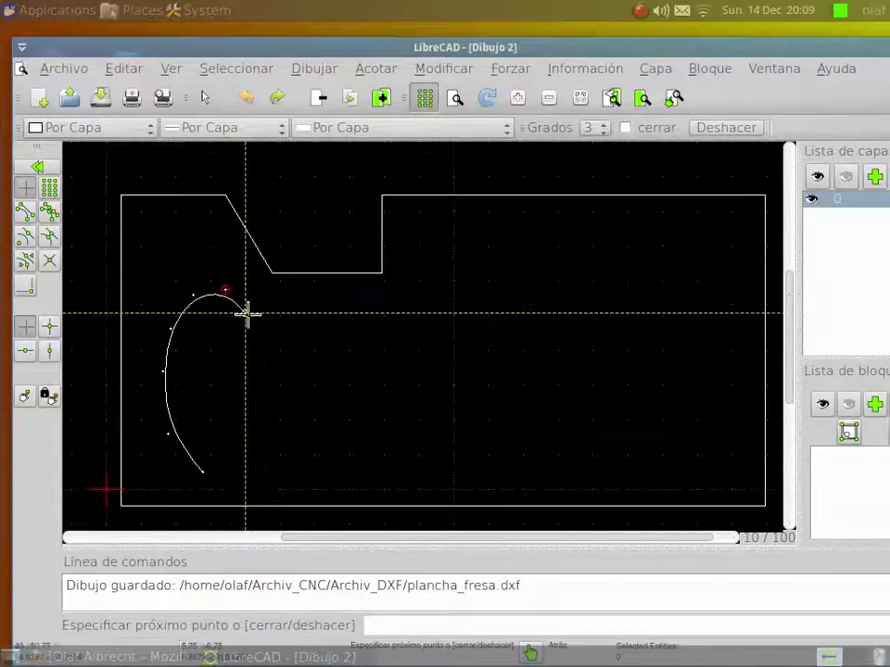
Step: Continue the spline in a shallow dip beneath the notch, raising it past the notch's right side and along the upper edge
click(264, 317)
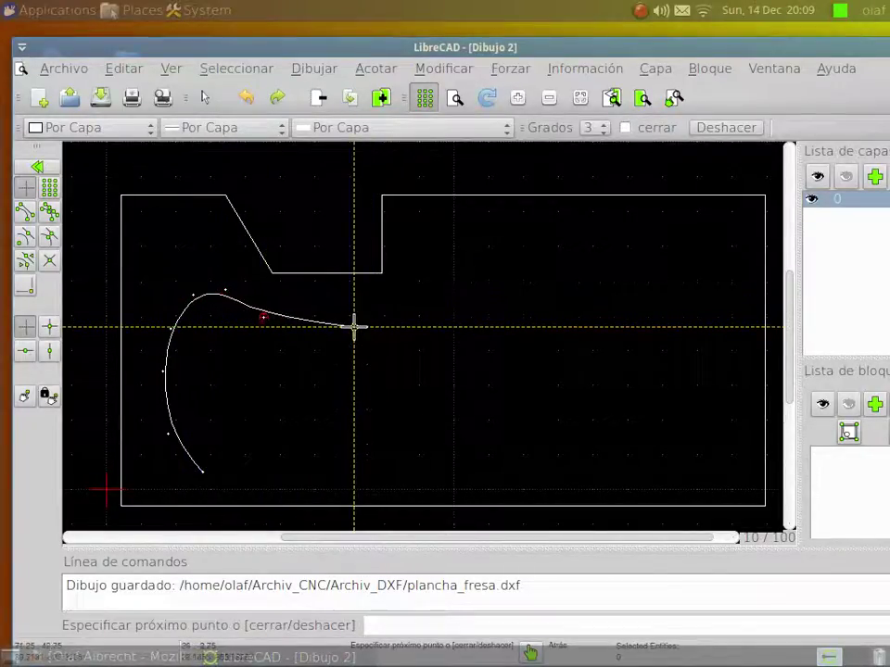
click(354, 325)
click(408, 317)
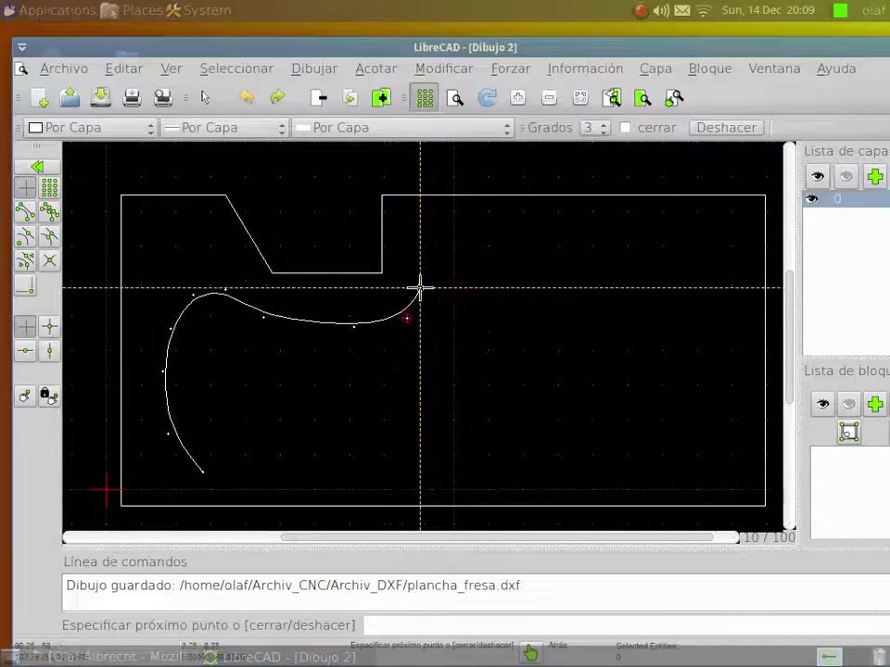
click(420, 289)
click(439, 259)
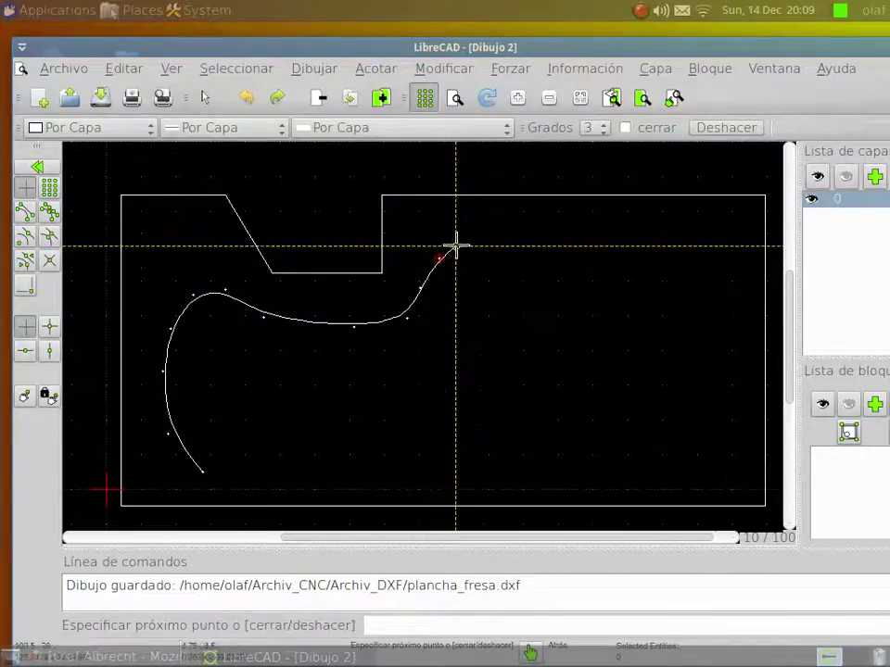
click(466, 240)
click(543, 228)
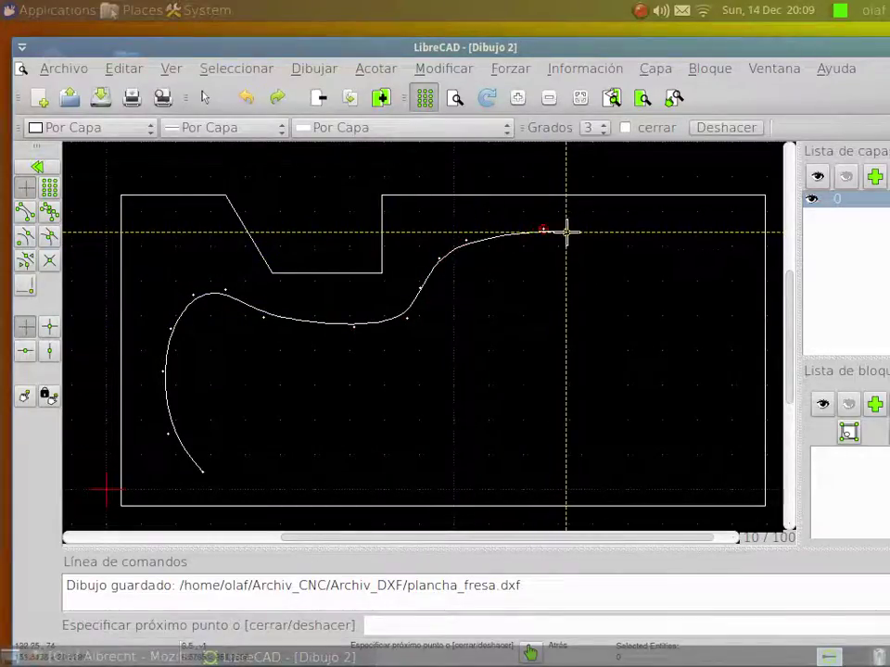
click(596, 232)
click(653, 237)
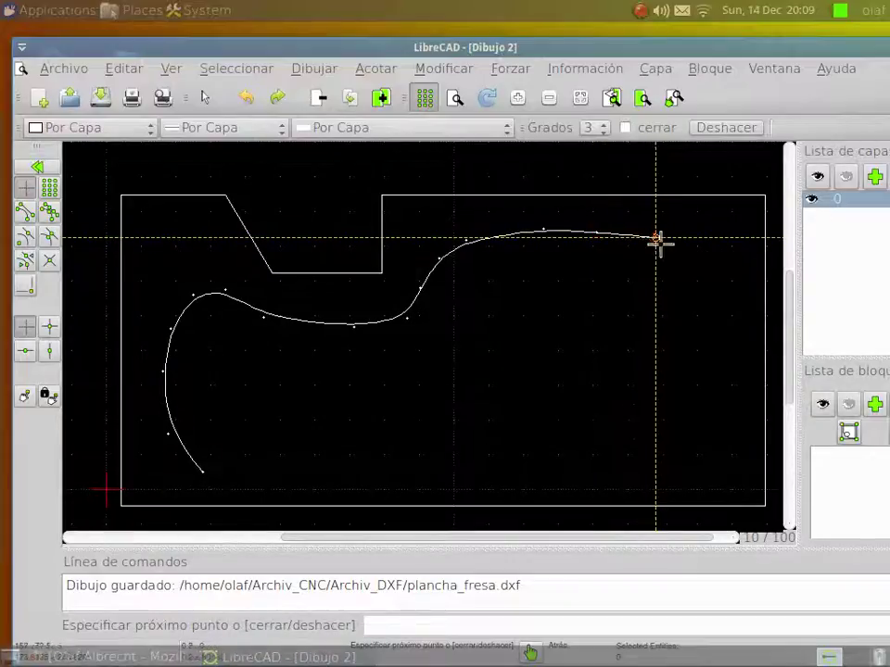
Step: Shape a small U-shaped recess and a narrow hump in the spline near the plate's upper-right corner, ending down the right side
click(677, 248)
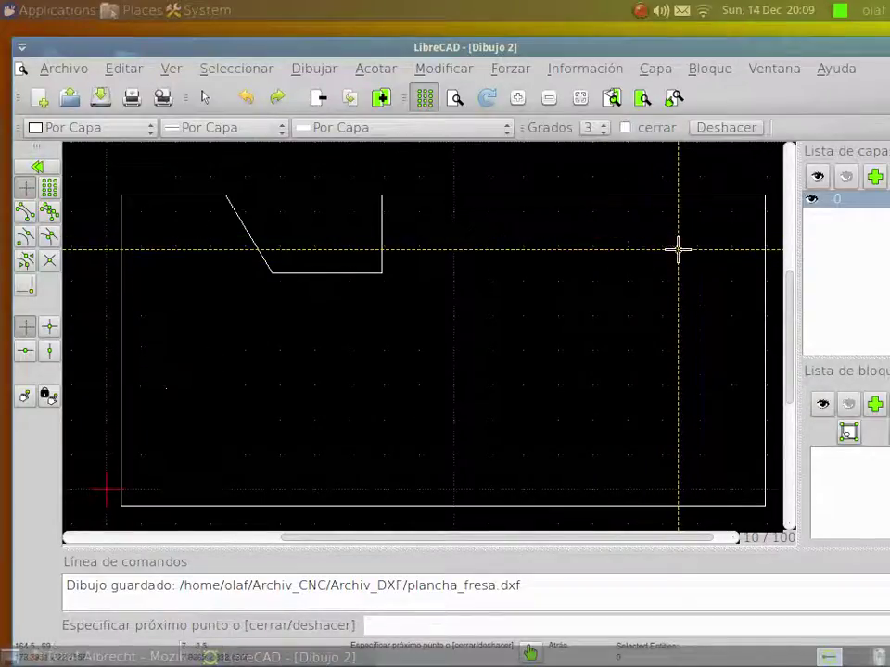
click(667, 270)
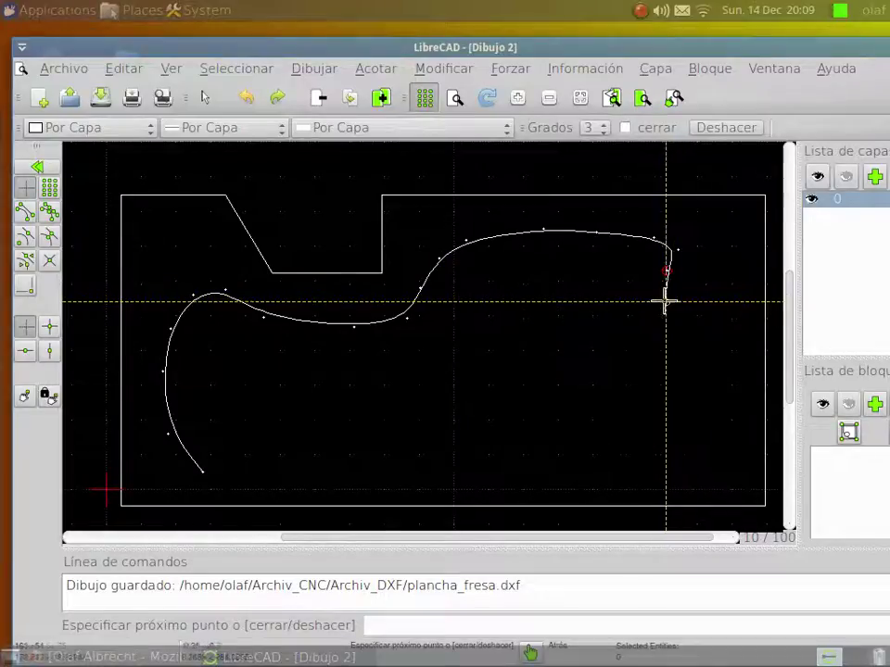
click(665, 298)
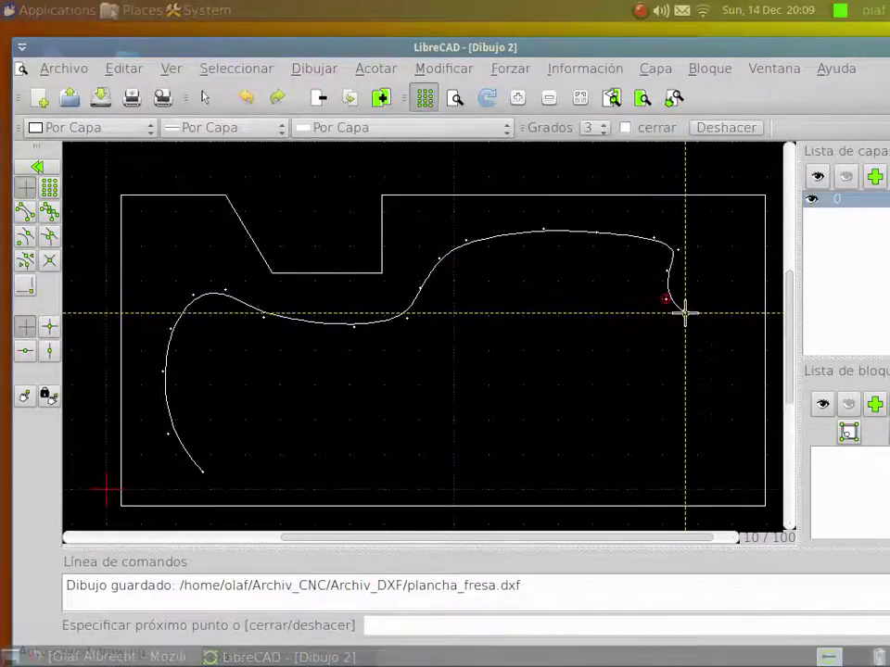
click(684, 312)
click(712, 311)
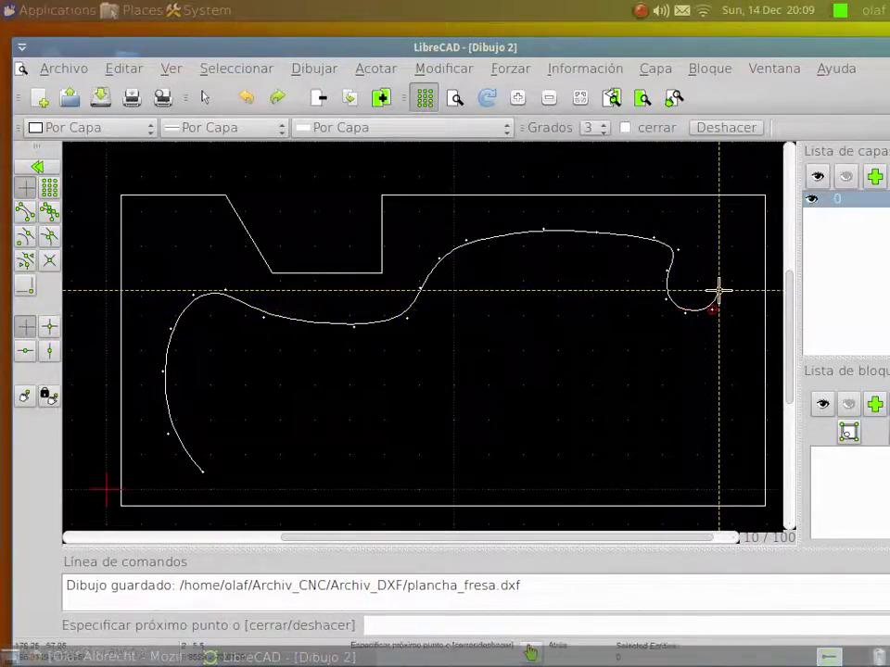
click(727, 281)
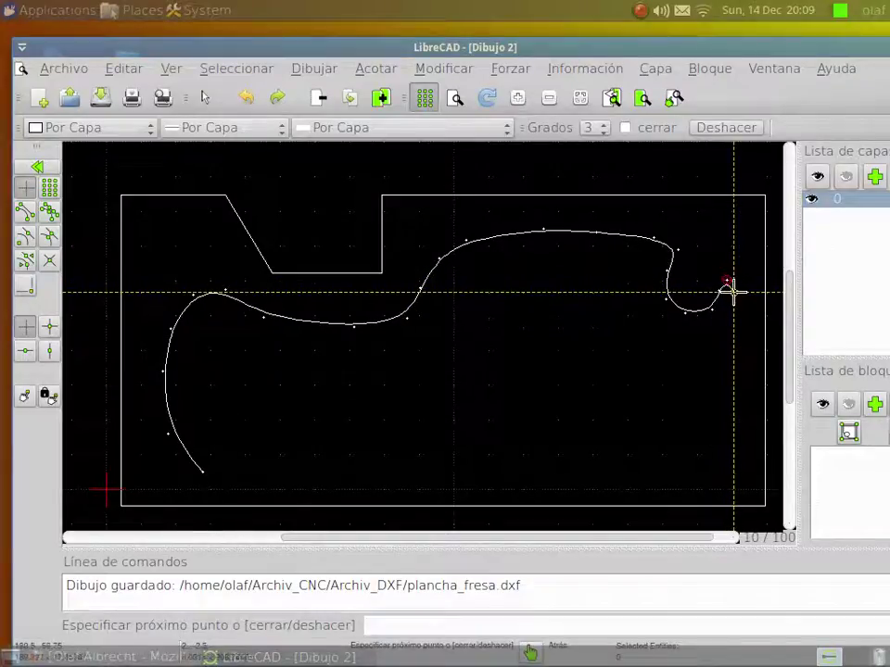
click(740, 288)
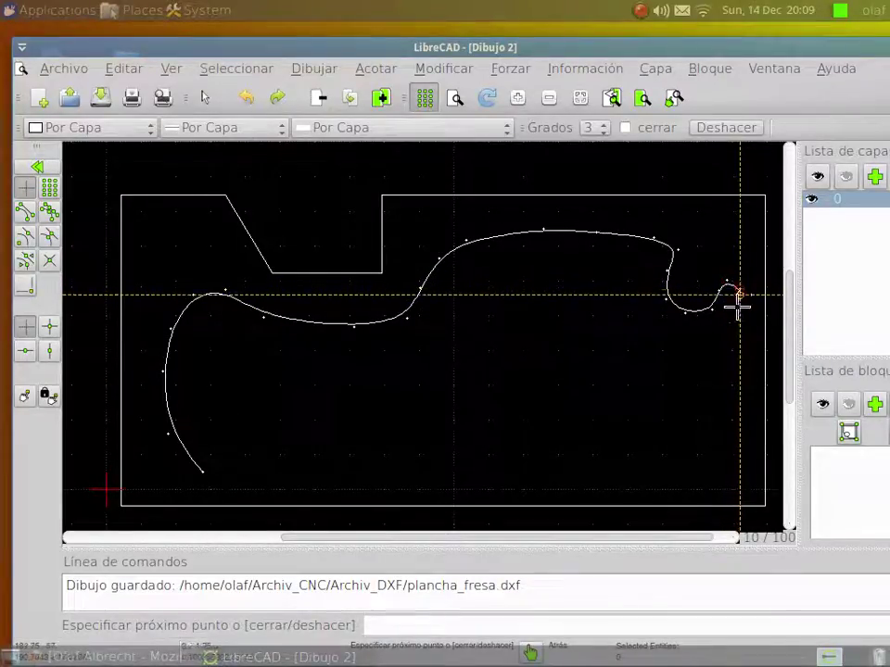
click(740, 341)
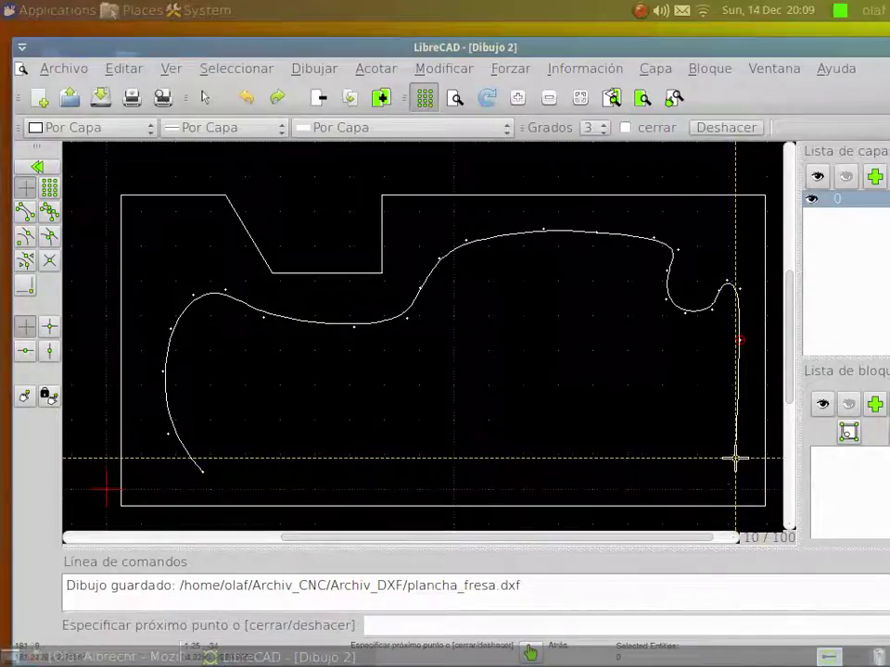
Step: Extend the spline around the plate's lower-right corner and back along the lower edge, including an upward bump right of centre
click(735, 458)
click(697, 472)
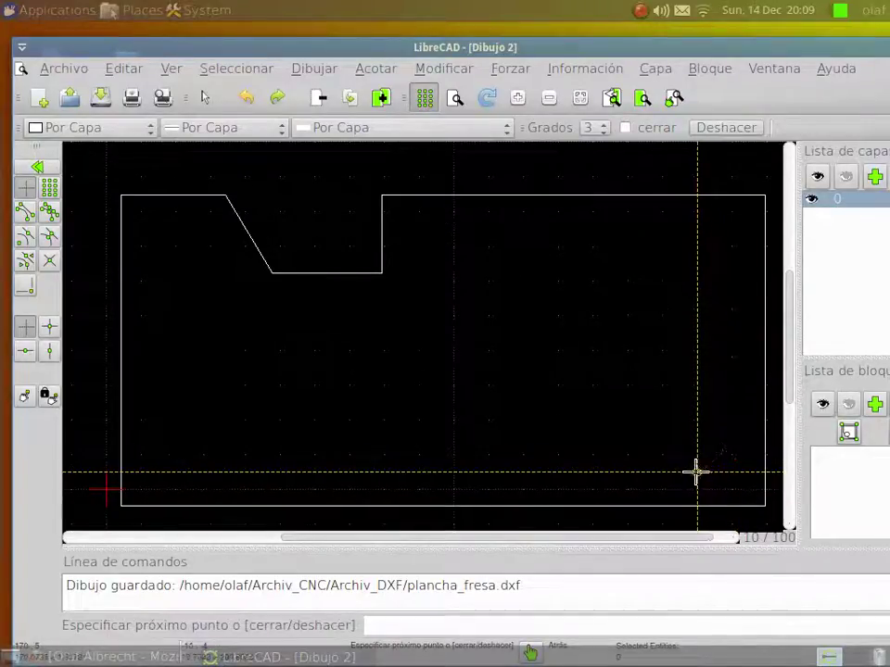
click(596, 480)
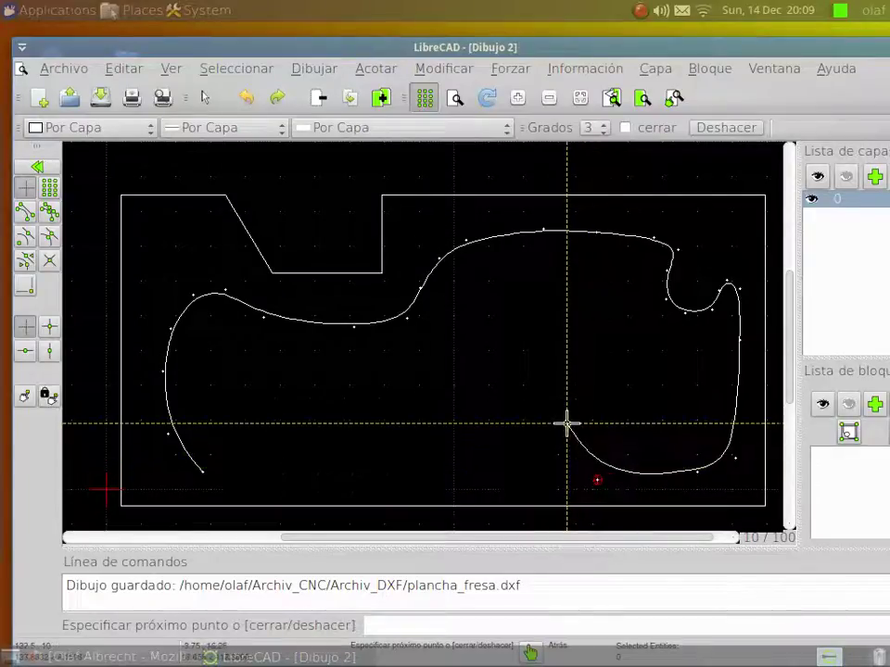
click(566, 421)
click(510, 427)
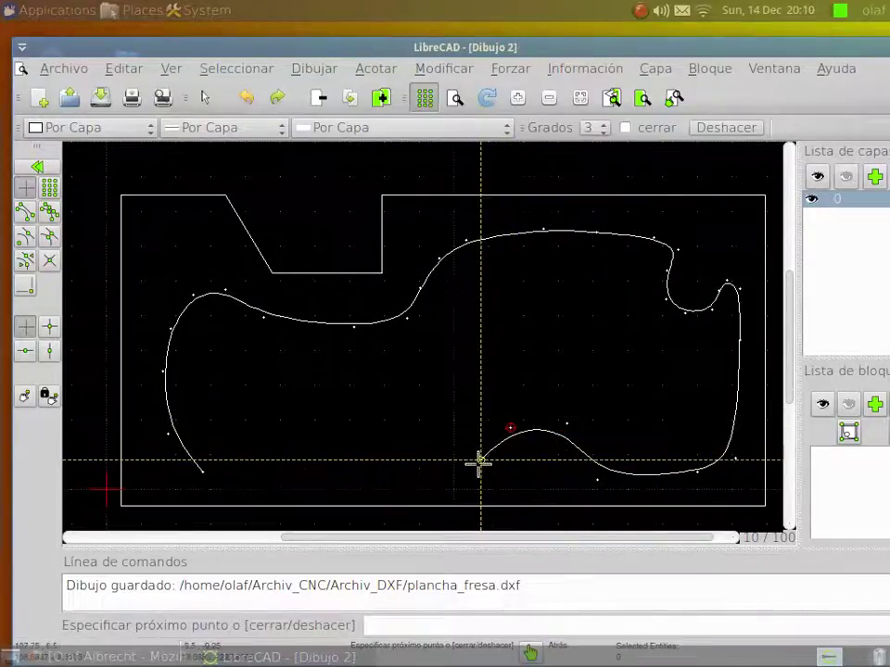
click(472, 469)
click(395, 483)
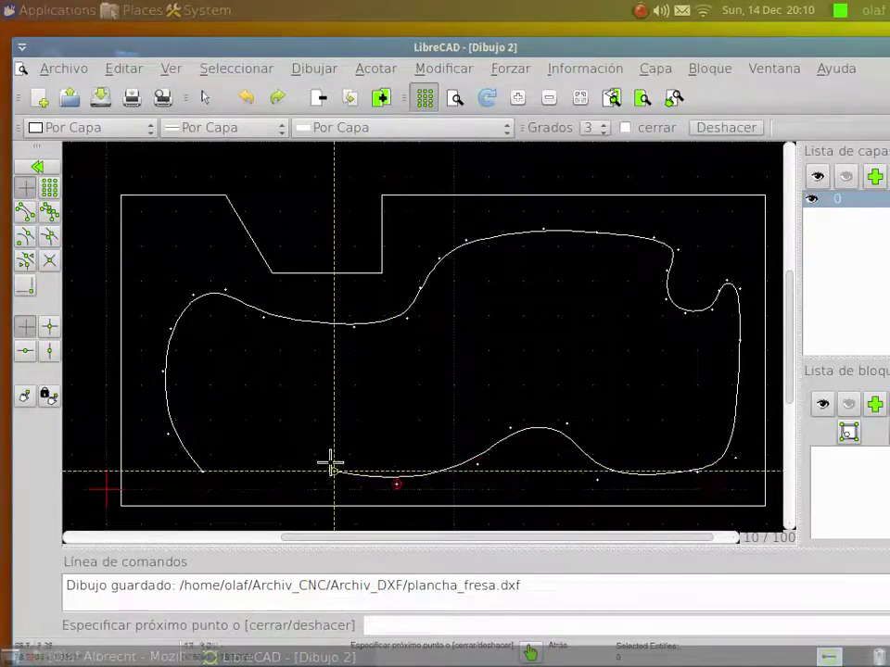
Step: Complete the wavy lower-left part of the spline back to its first point and finish the curve
click(329, 459)
click(264, 471)
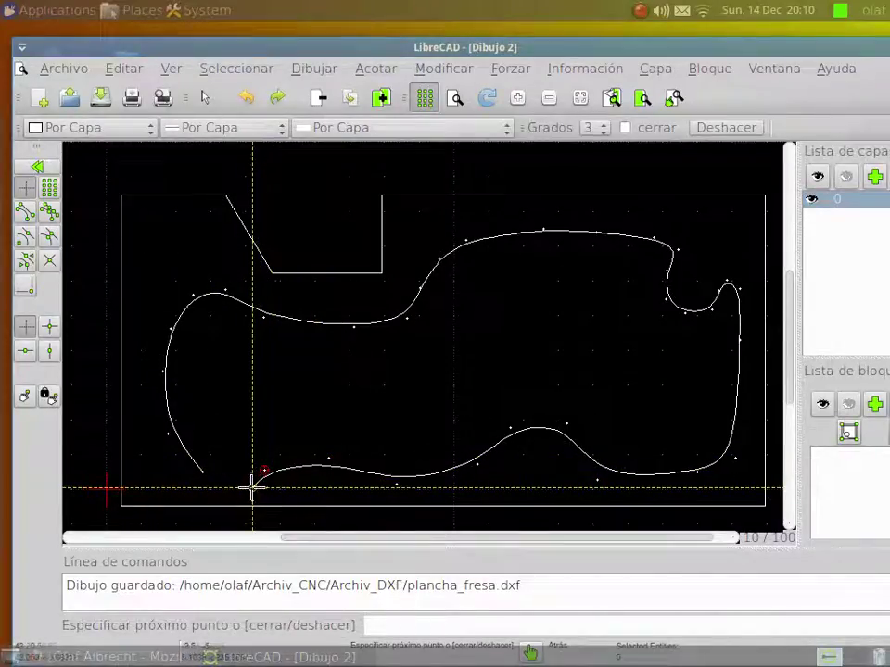
click(253, 486)
click(224, 486)
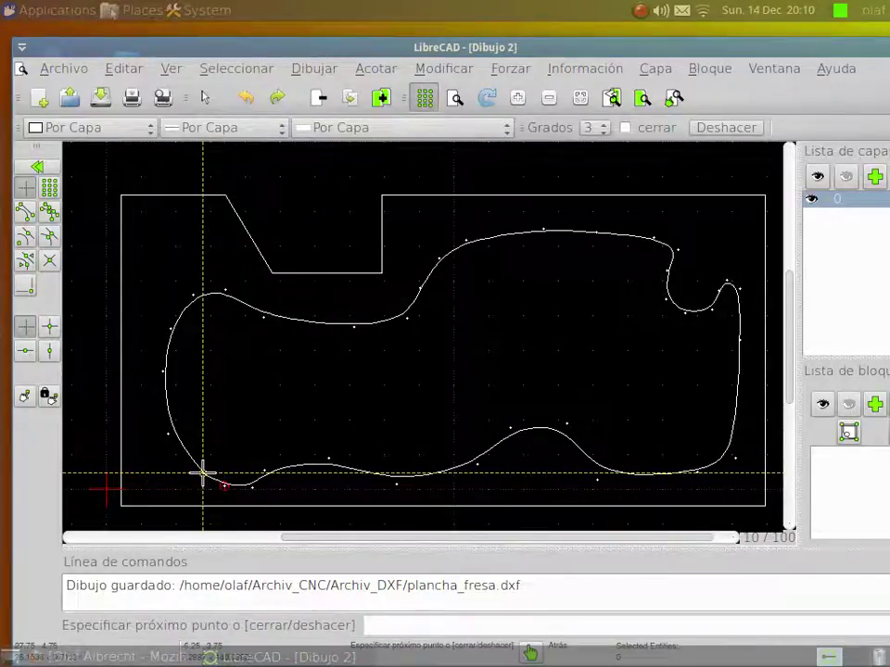
click(203, 475)
right_click(203, 474)
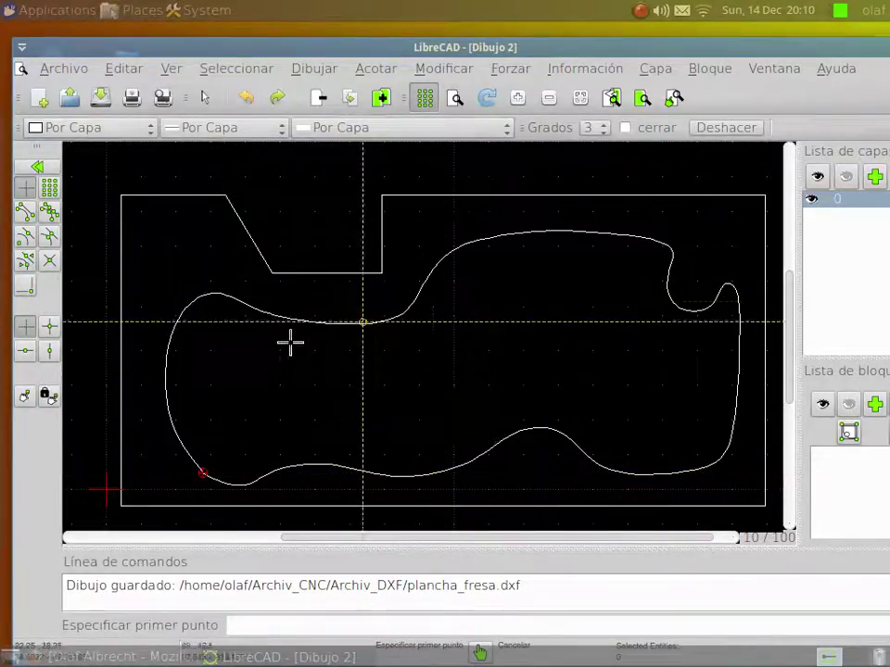
Step: Draw a centre-and-point circle of about 5.9 units radius near the plate's upper-right corner, above the spline's recess
mouse_move(5, 200)
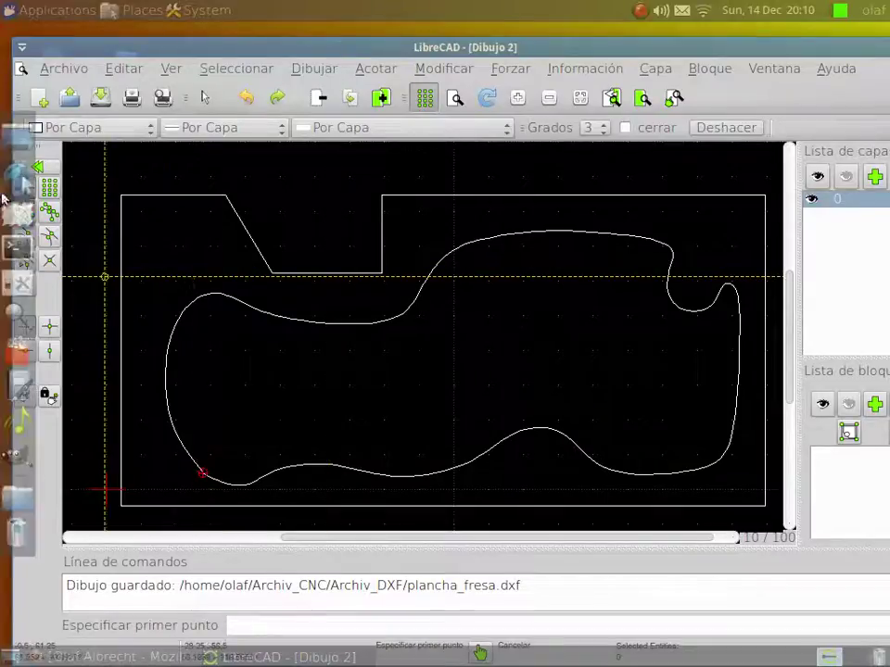
click(48, 171)
click(46, 198)
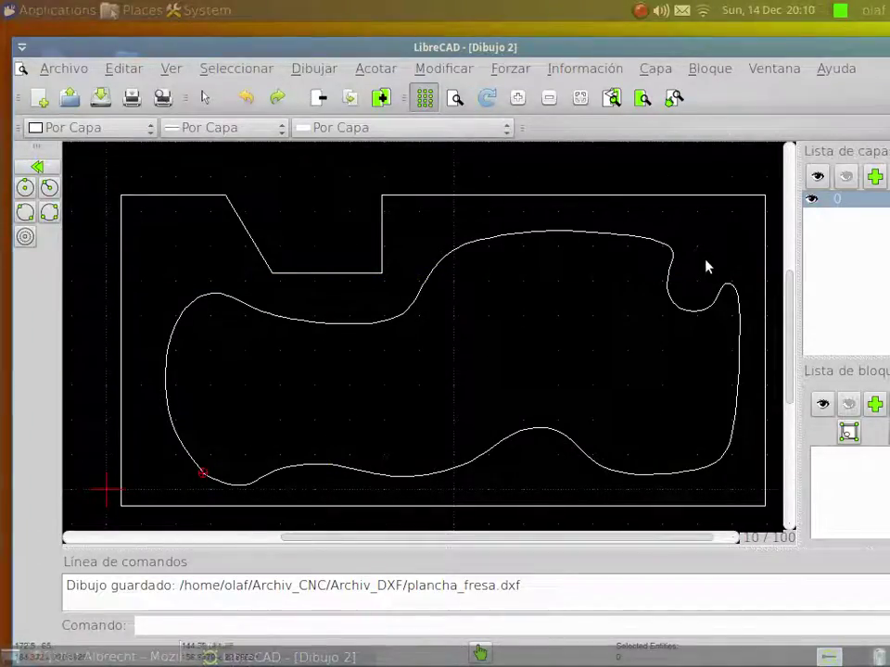
click(25, 189)
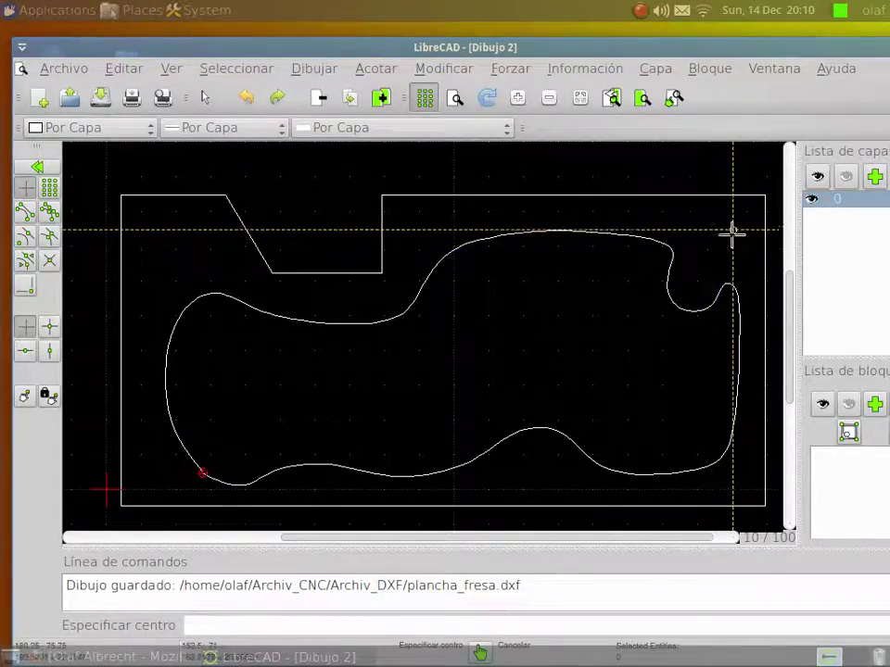
click(711, 248)
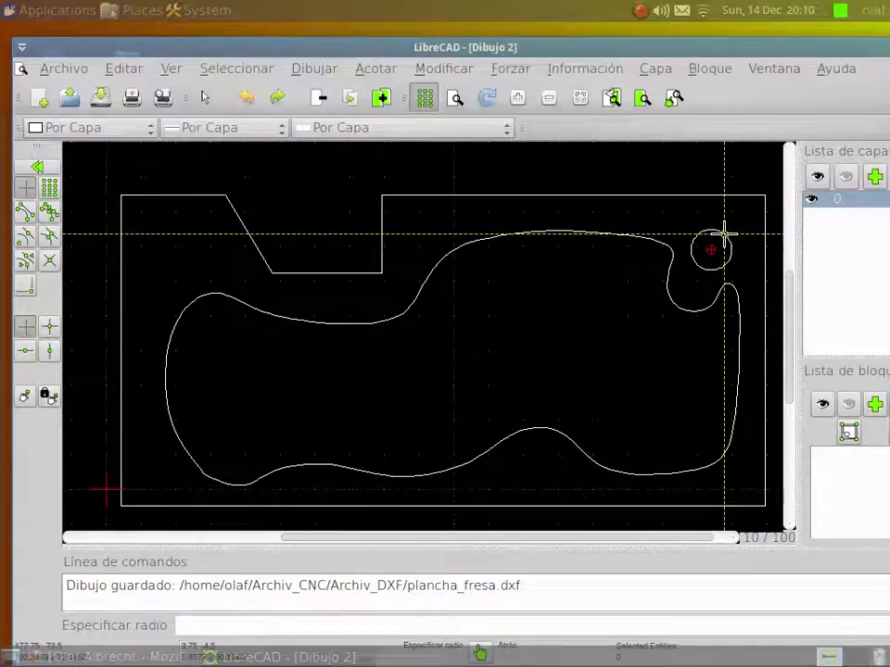
click(724, 236)
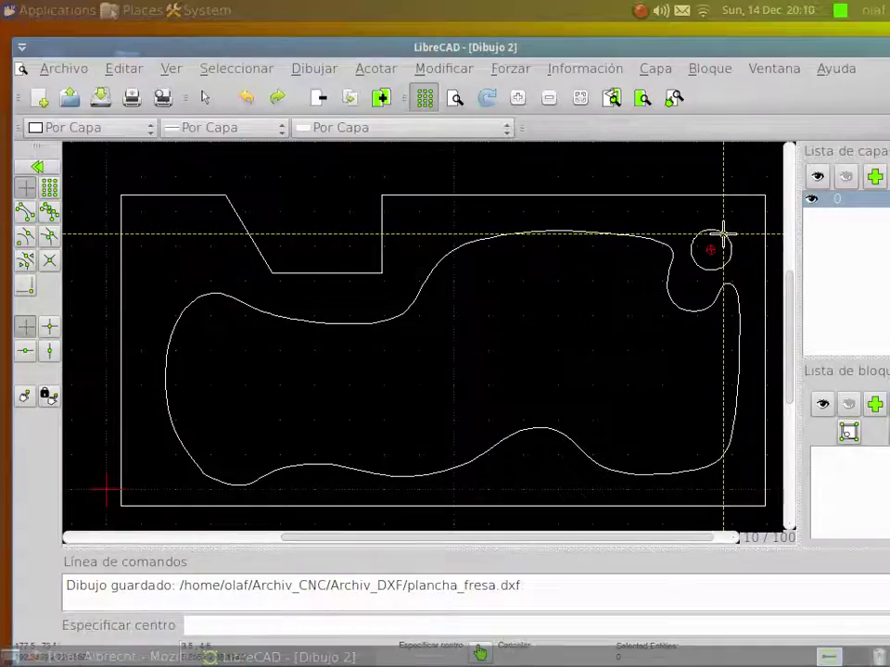
Step: Draw a circle of about 9.3 units radius near the plate's upper-left corner, left of the notch, and end the command
click(183, 243)
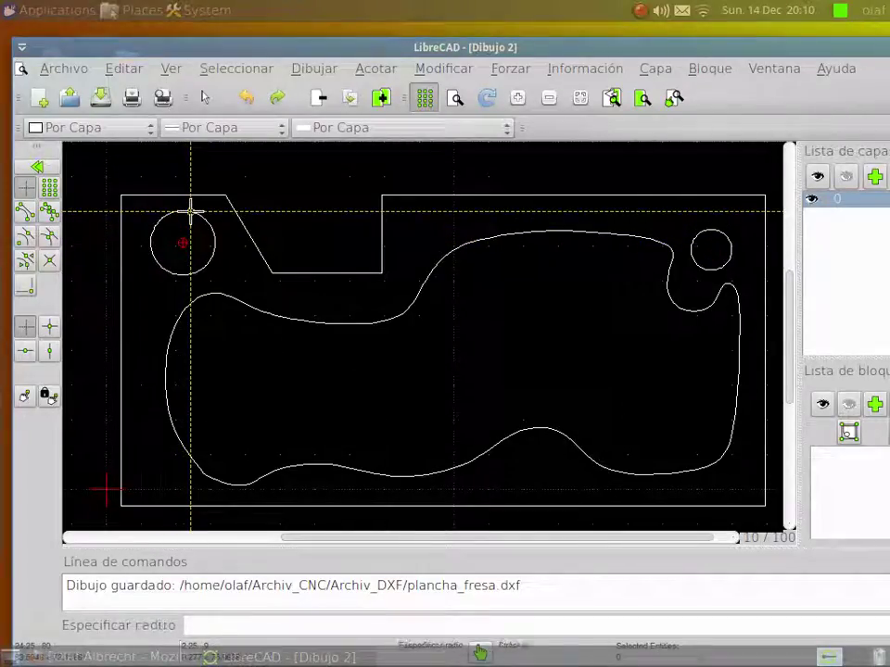
click(190, 211)
right_click(272, 306)
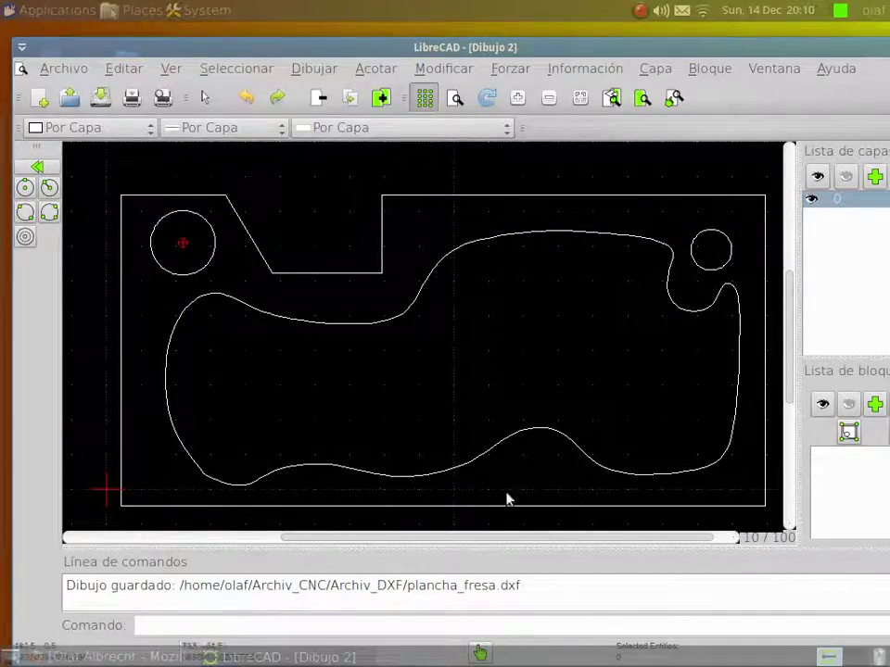
Step: Draw a circle of about 6.5 units radius beneath the spline's lower bump, just above the plate's lower edge
click(49, 187)
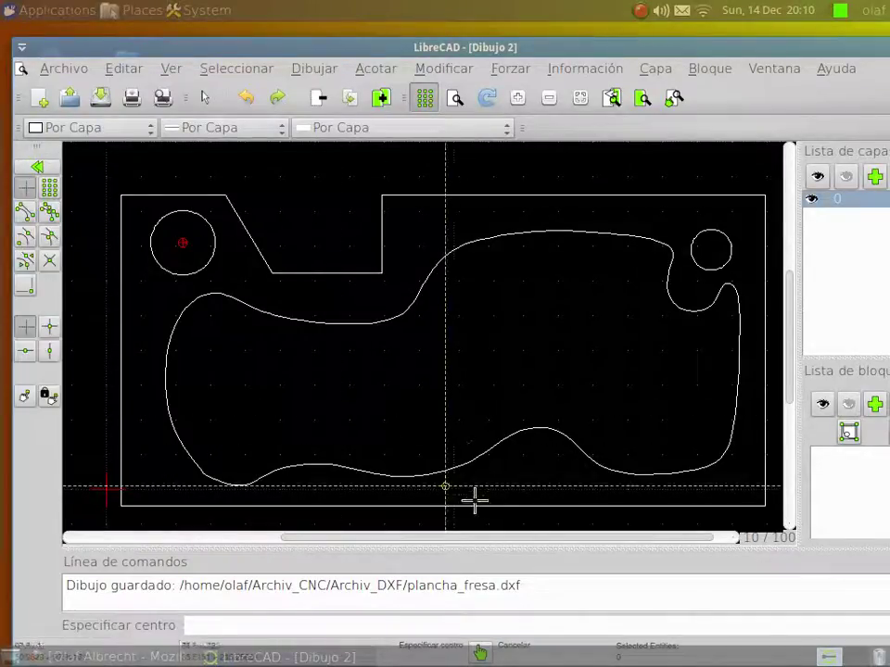
click(541, 481)
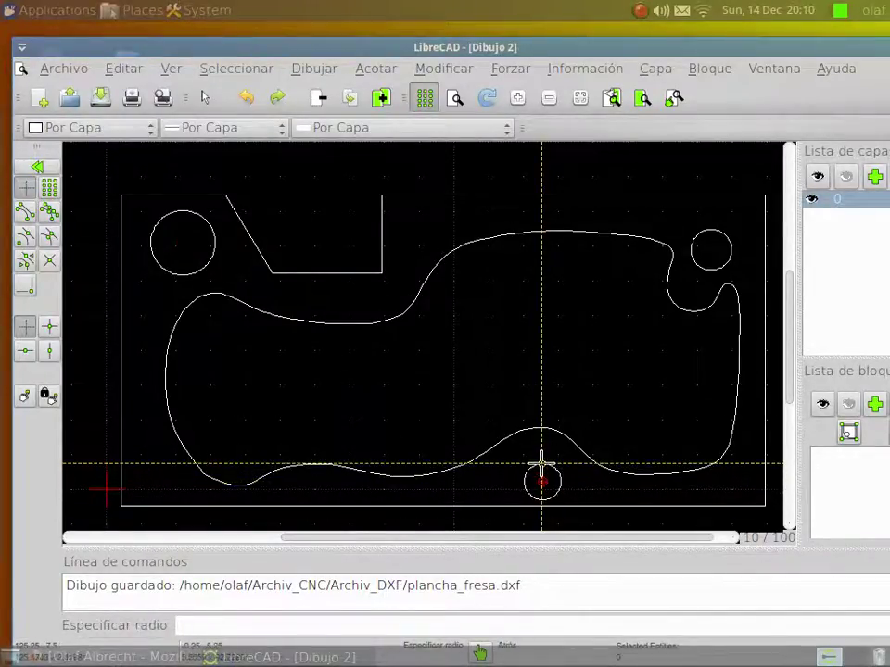
click(551, 500)
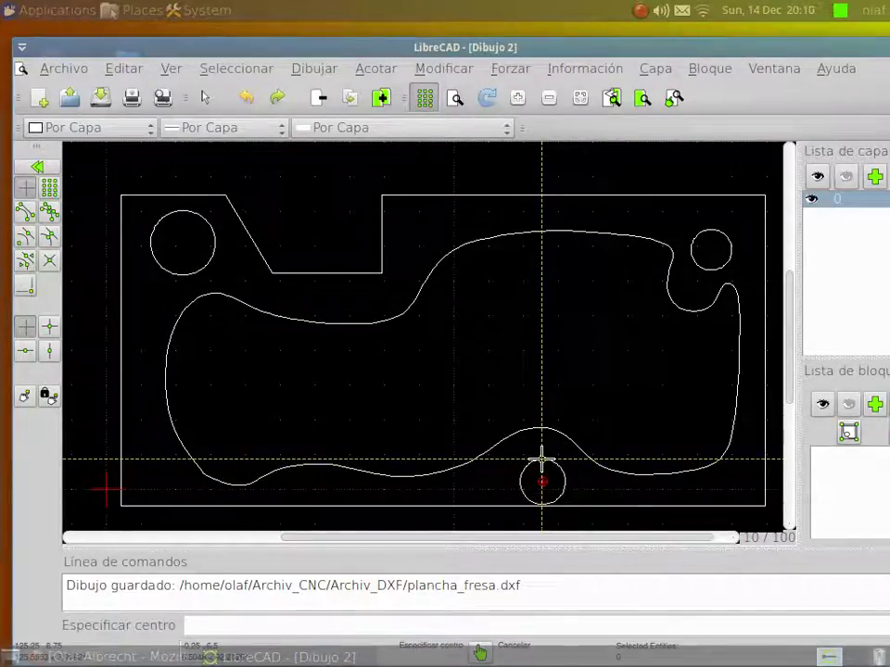
Step: End the circle command and try to delete the circle beneath the spline's lower bump
right_click(551, 498)
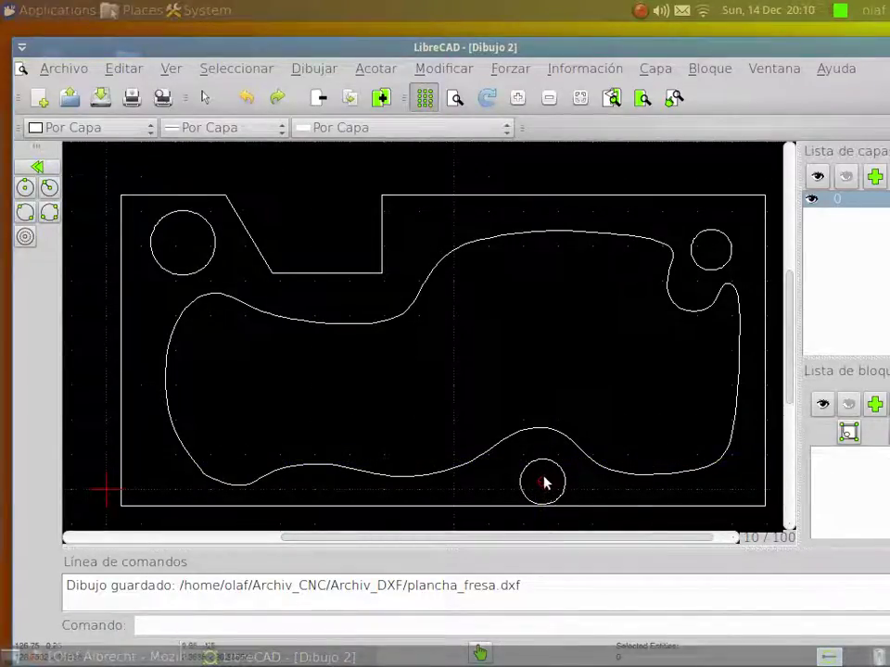
click(544, 482)
click(542, 481)
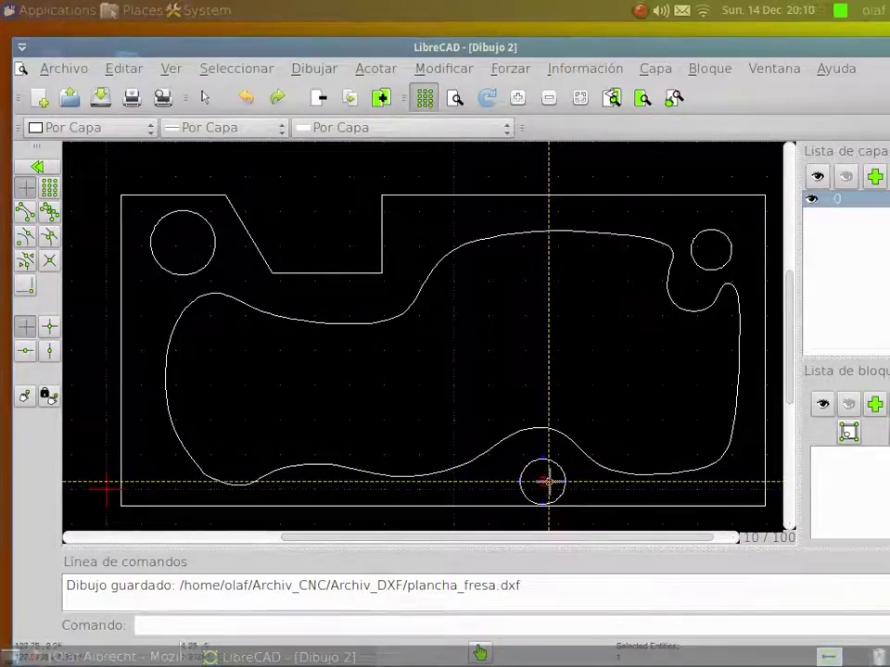
click(543, 482)
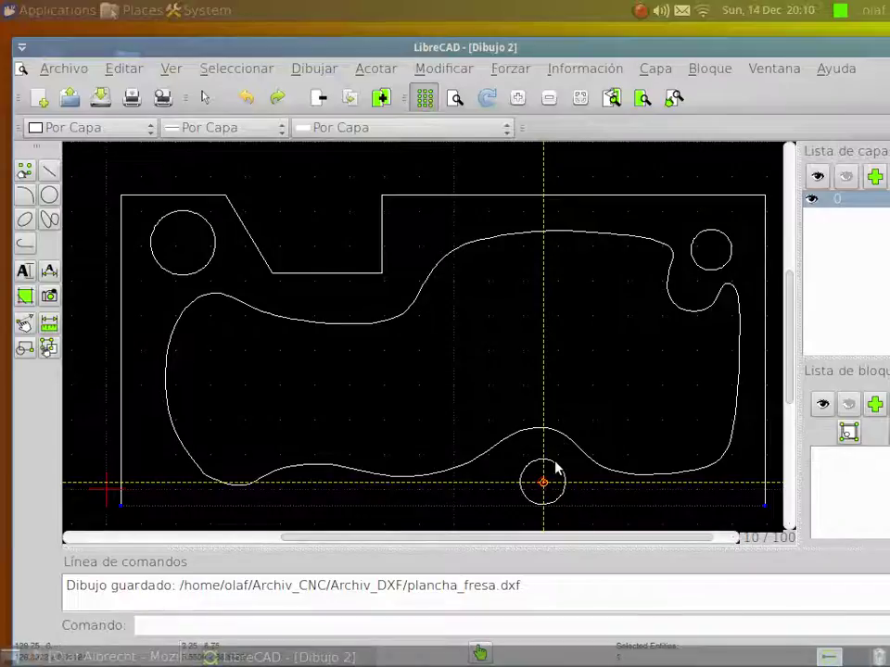
key(Delete)
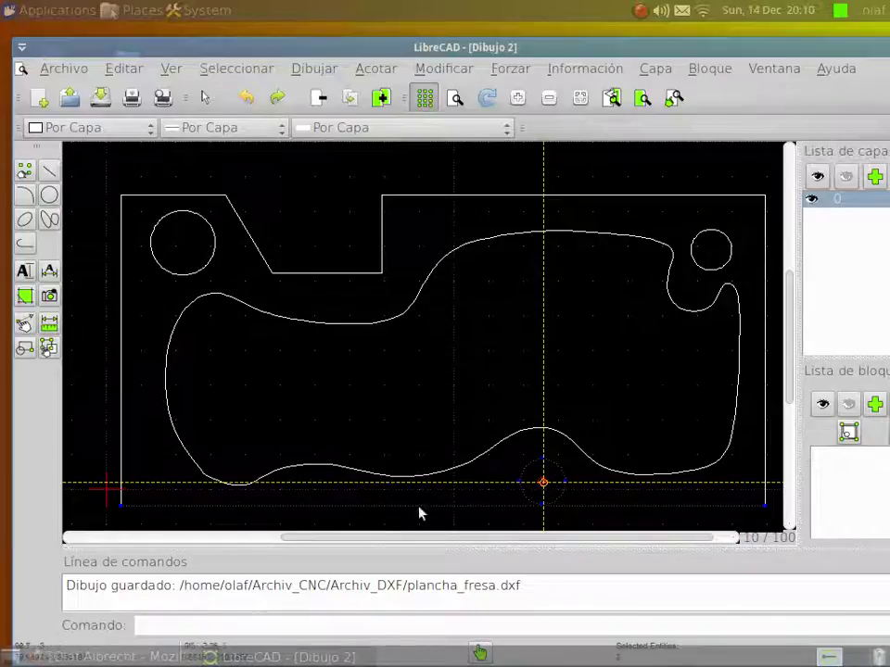
Step: Undo the last three circles, then redo the ones near the plate's upper-left and upper-right corners
click(246, 99)
click(246, 99)
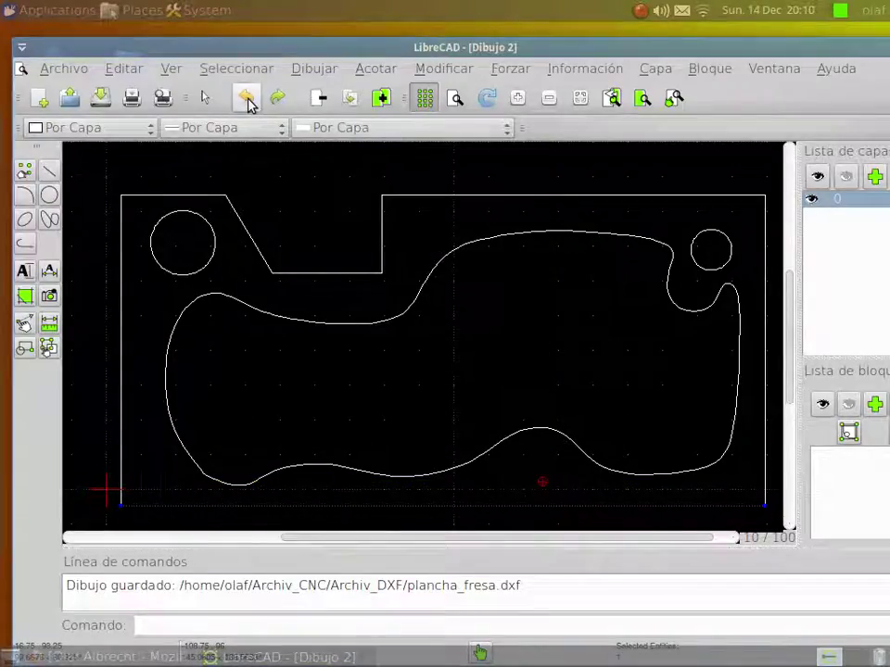
click(249, 102)
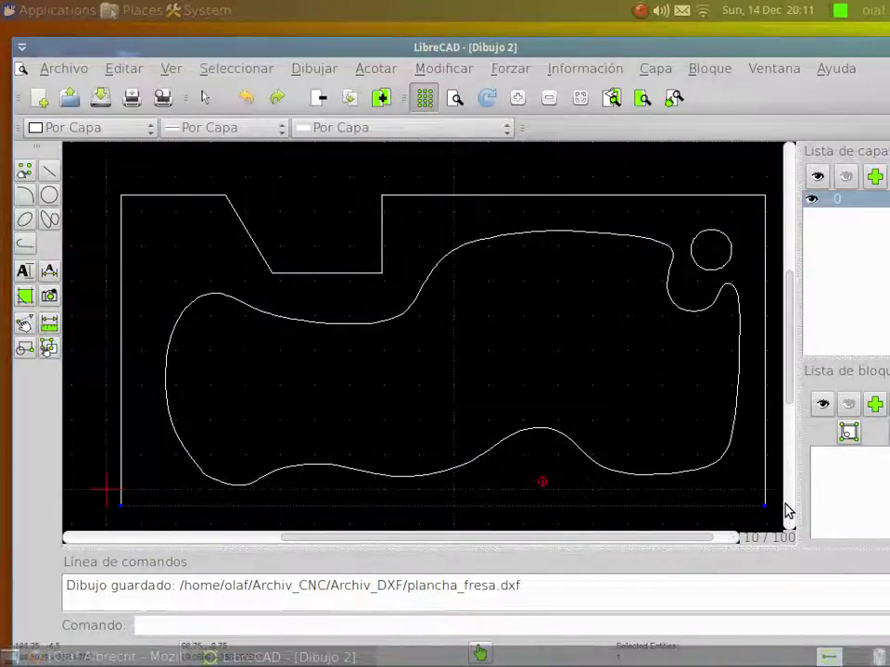
click(254, 102)
click(275, 100)
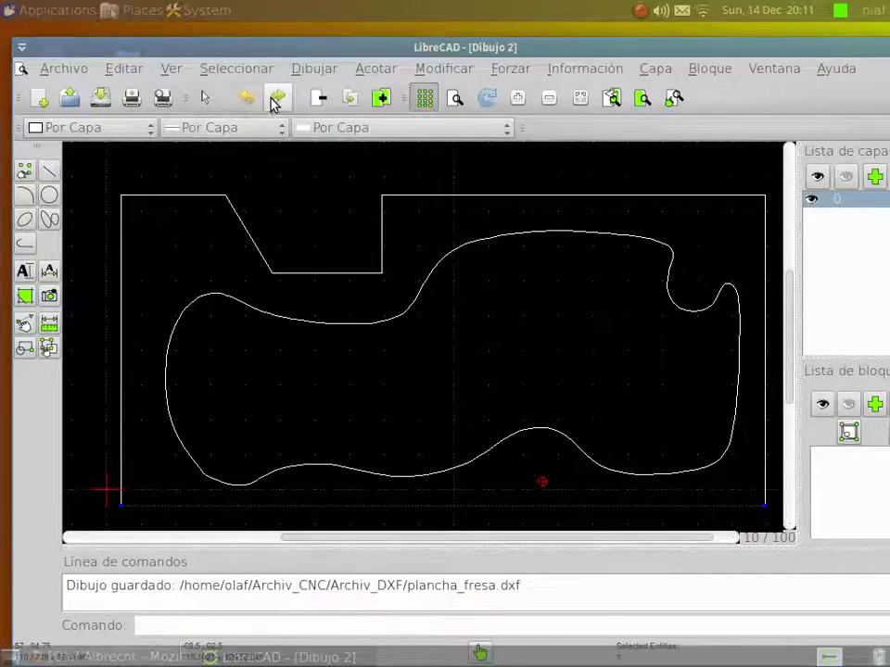
click(276, 100)
click(277, 101)
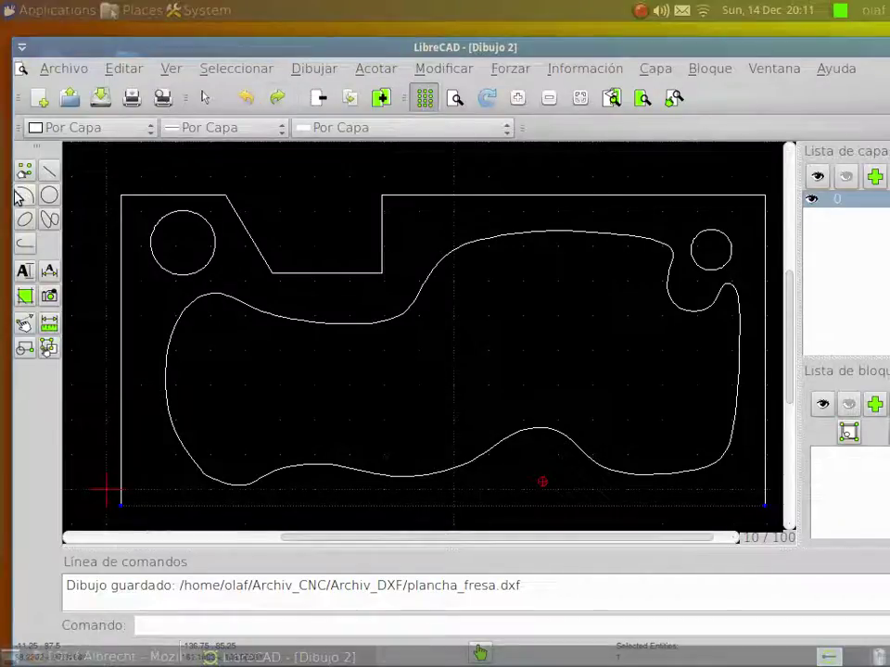
Step: Draw a new centre-and-point circle beneath the spline's lower bump, clear of the plate's lower edge, and end the command
click(49, 194)
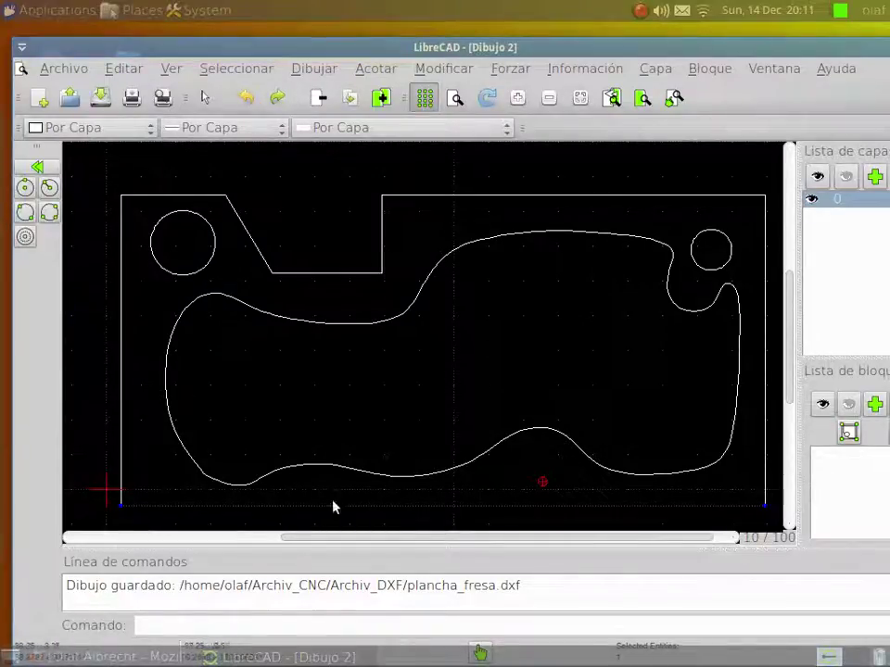
click(25, 189)
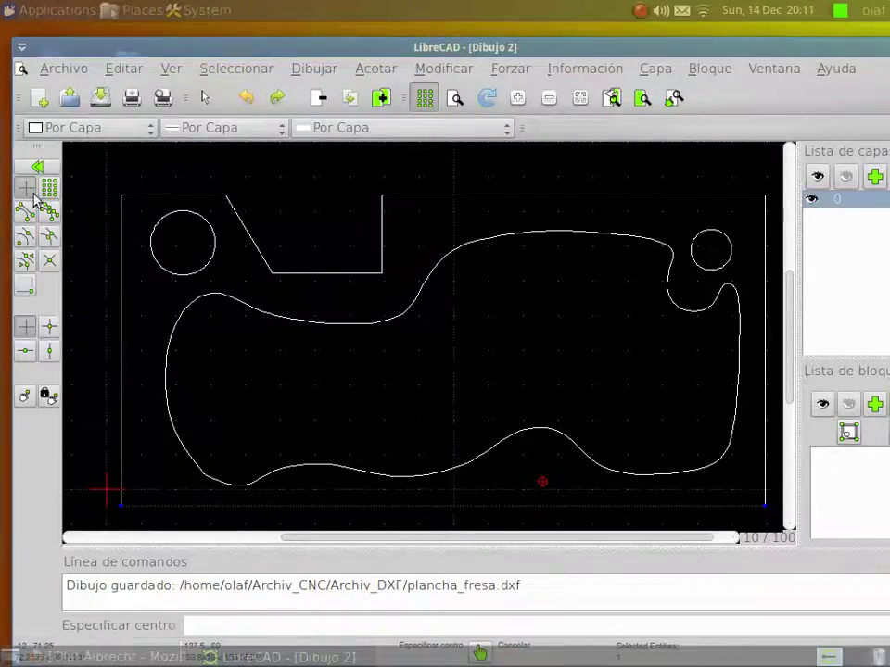
click(536, 472)
click(524, 456)
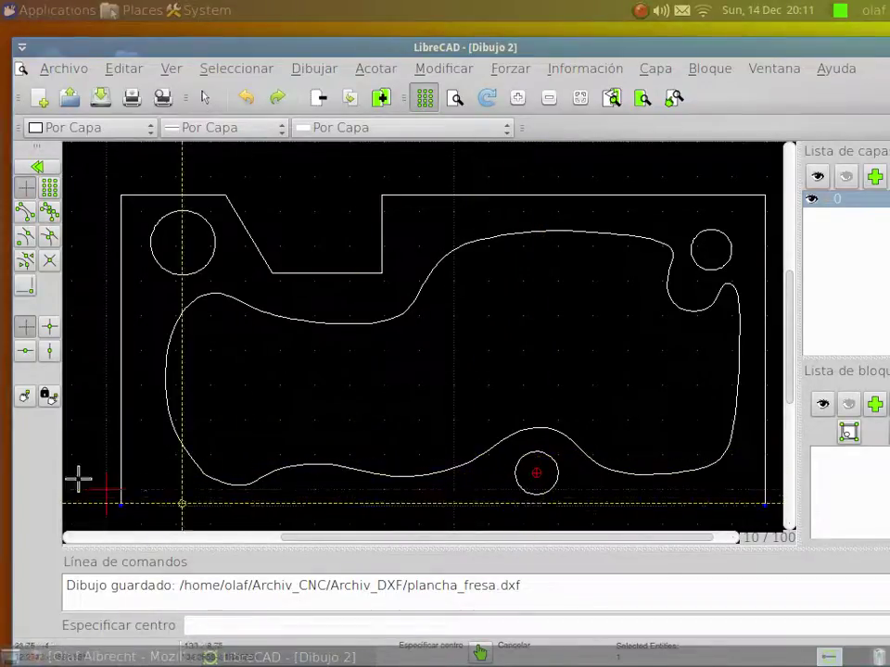
click(37, 168)
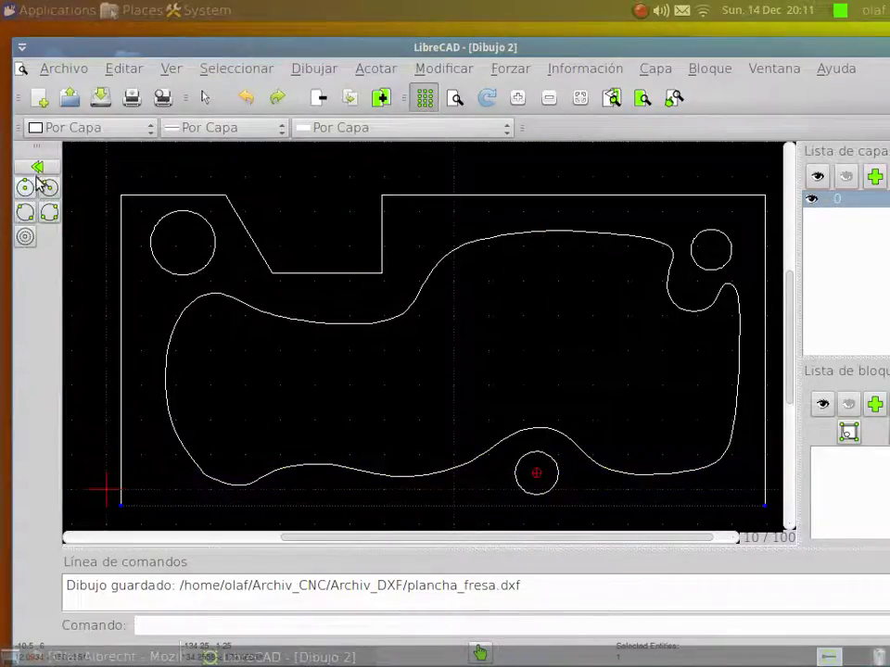
Step: Draw a two-point line from the plate's lower-left corner to its lower-right corner and finish the line
click(36, 171)
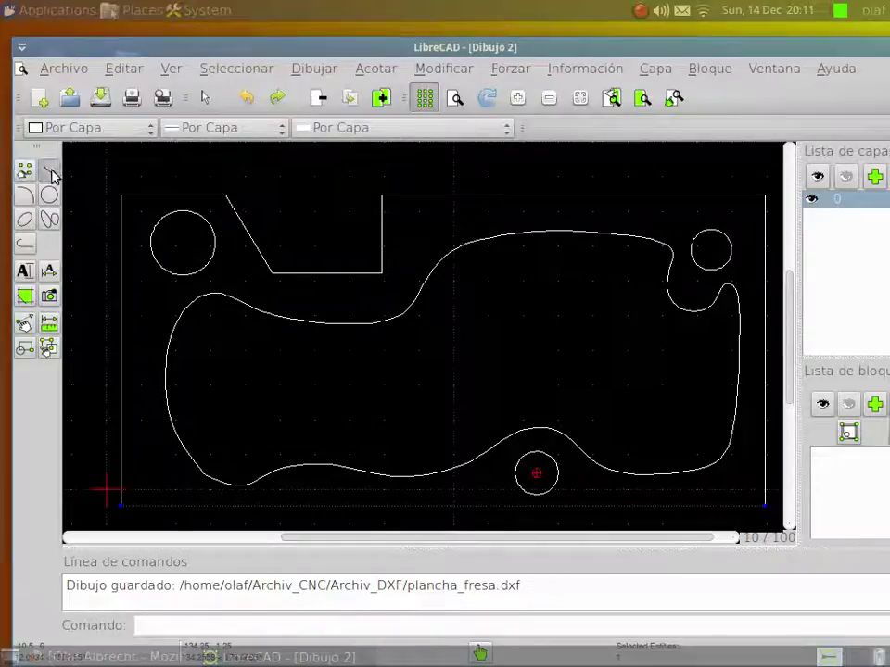
click(51, 173)
click(24, 189)
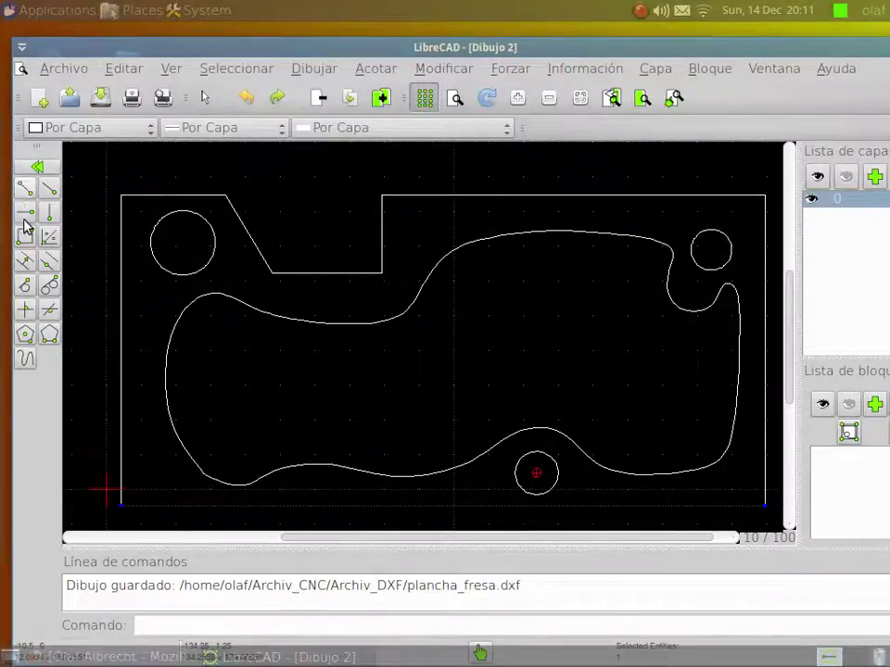
click(120, 507)
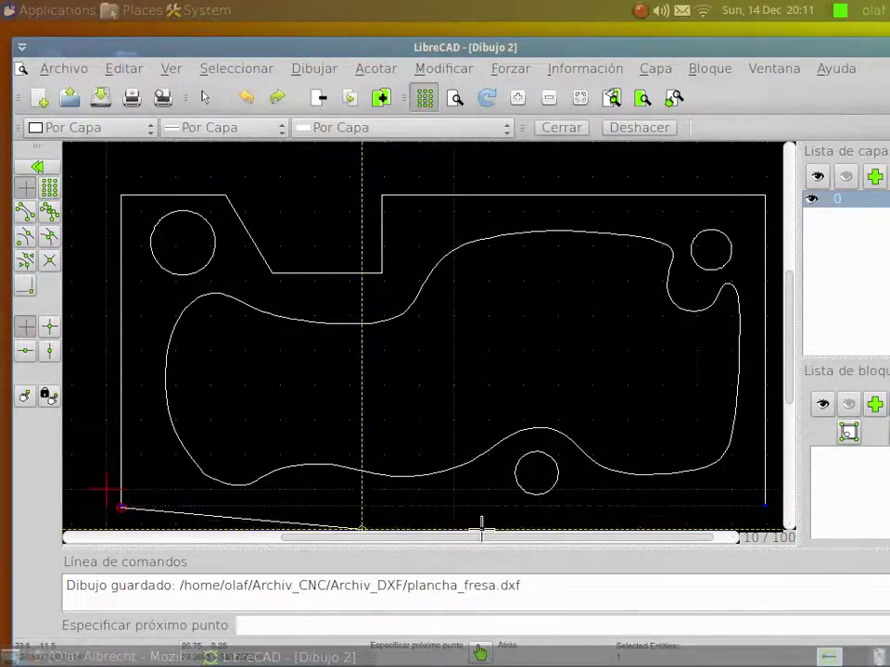
click(765, 508)
right_click(766, 508)
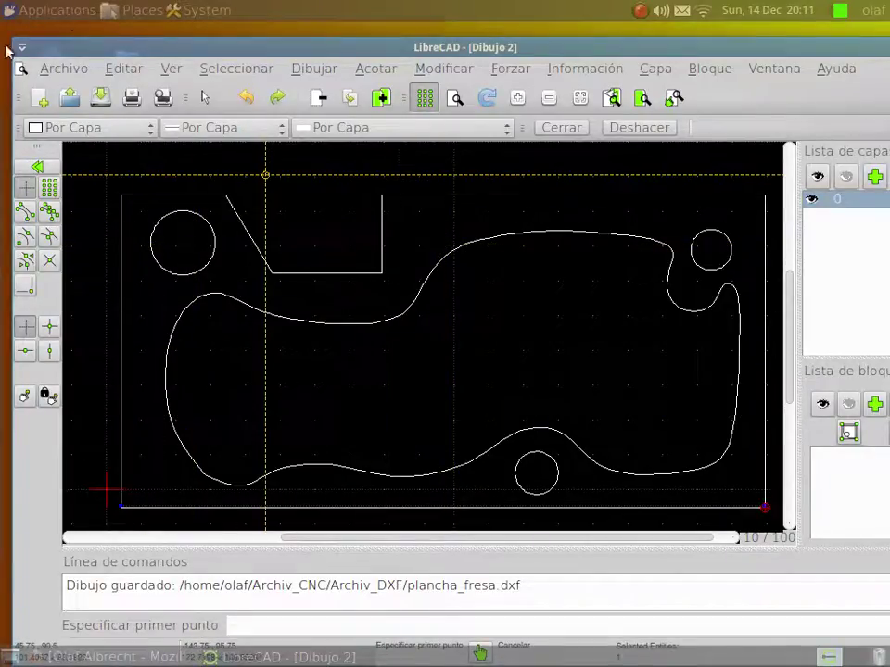
Step: Save the drawing under the name junta_carburator as DXF 2000 in the Archiv_DXF folder
click(53, 73)
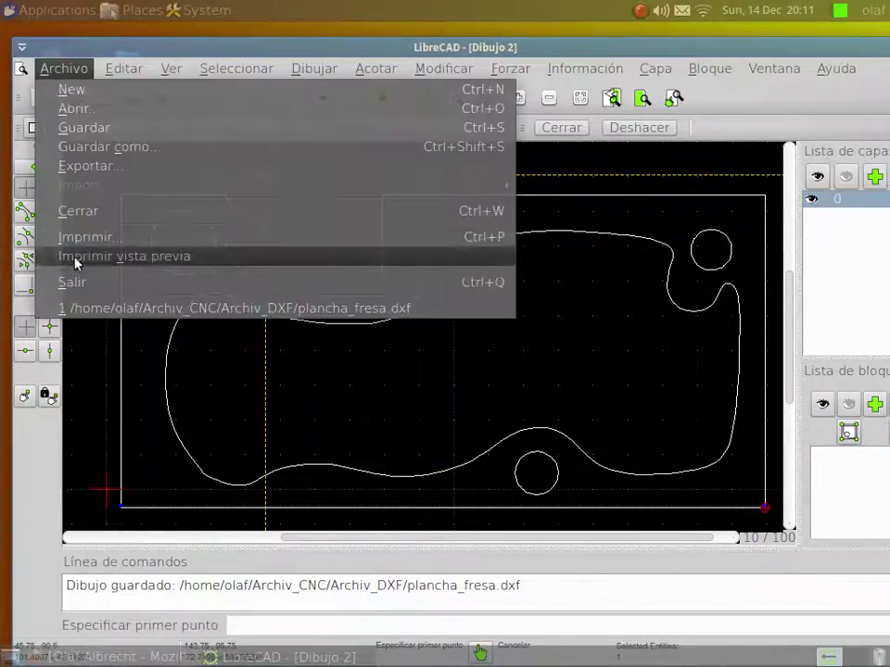
click(112, 150)
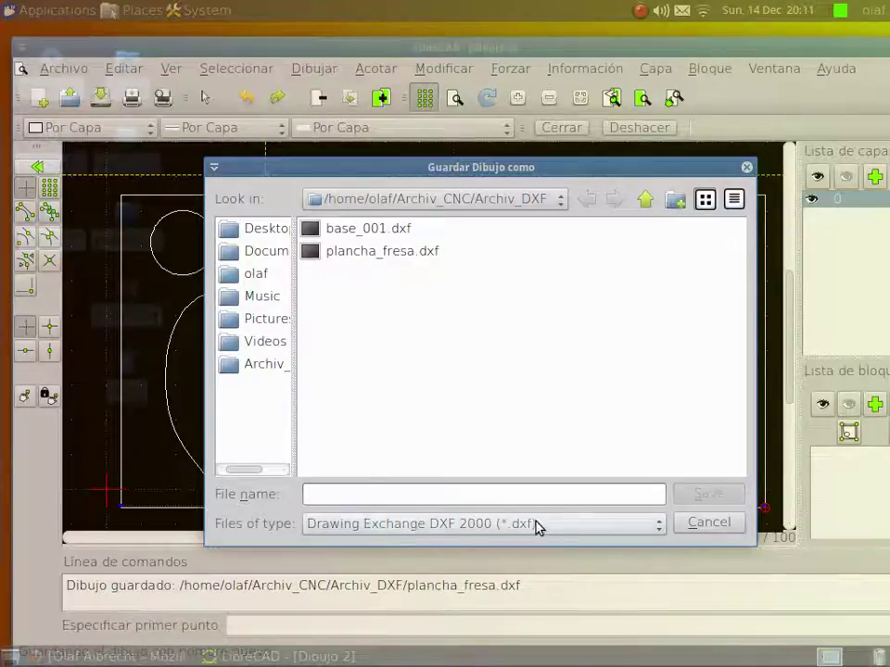
click(350, 493)
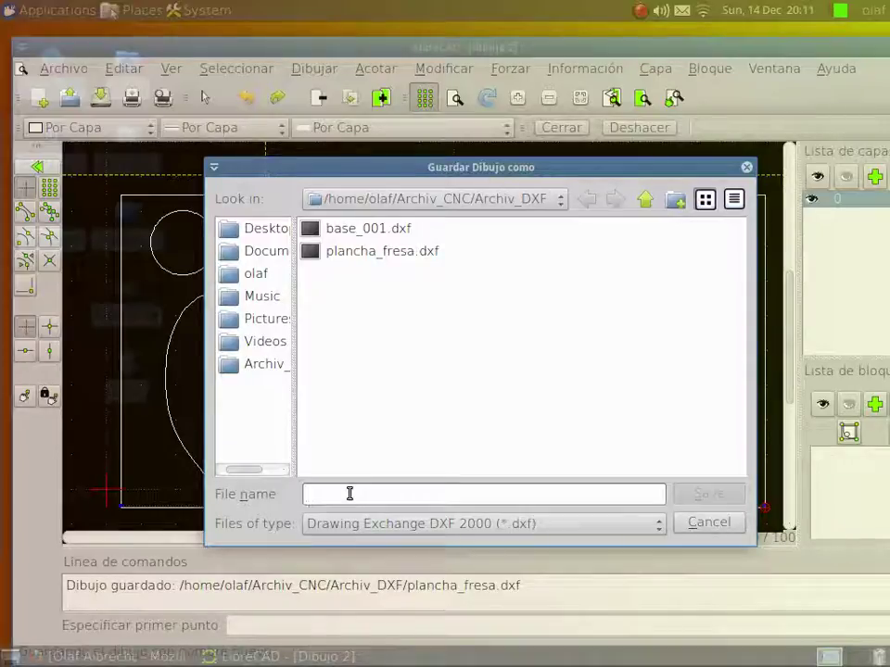
text(junta_car)
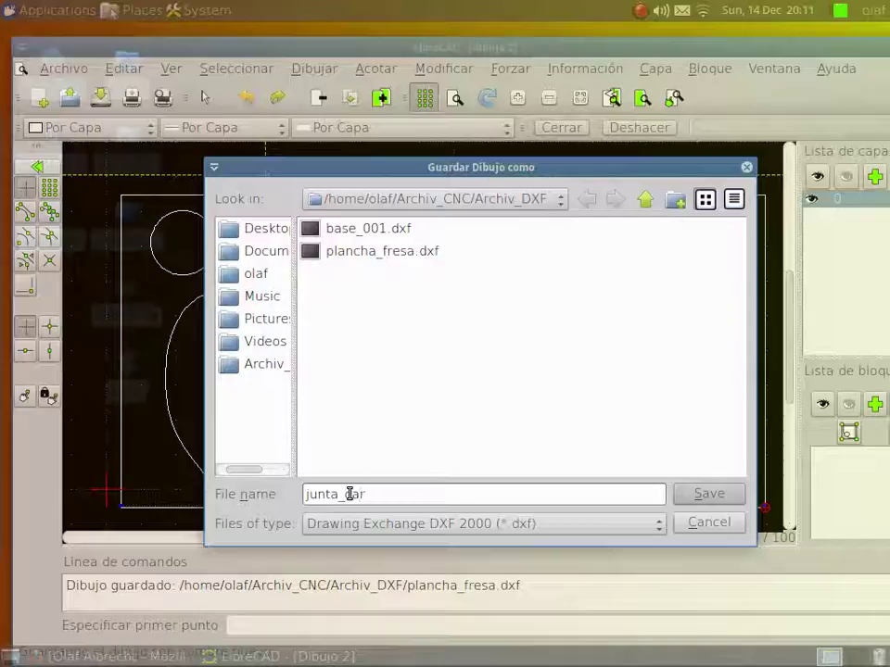
text(tor)
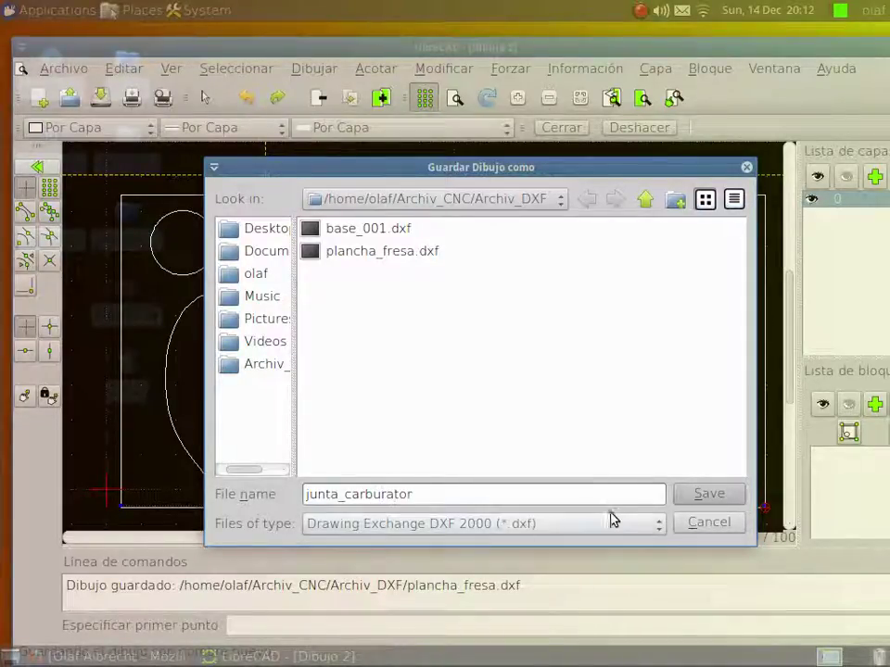
click(731, 497)
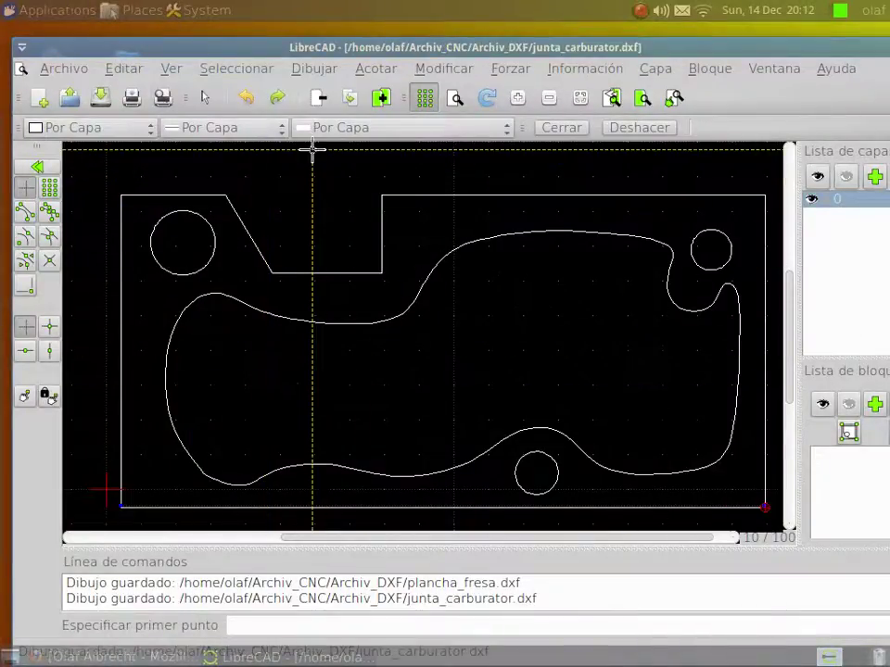
Step: Close LibreCAD and launch dxf2gcode, placing its window fully on the desktop
drag(827, 51, 710, 74)
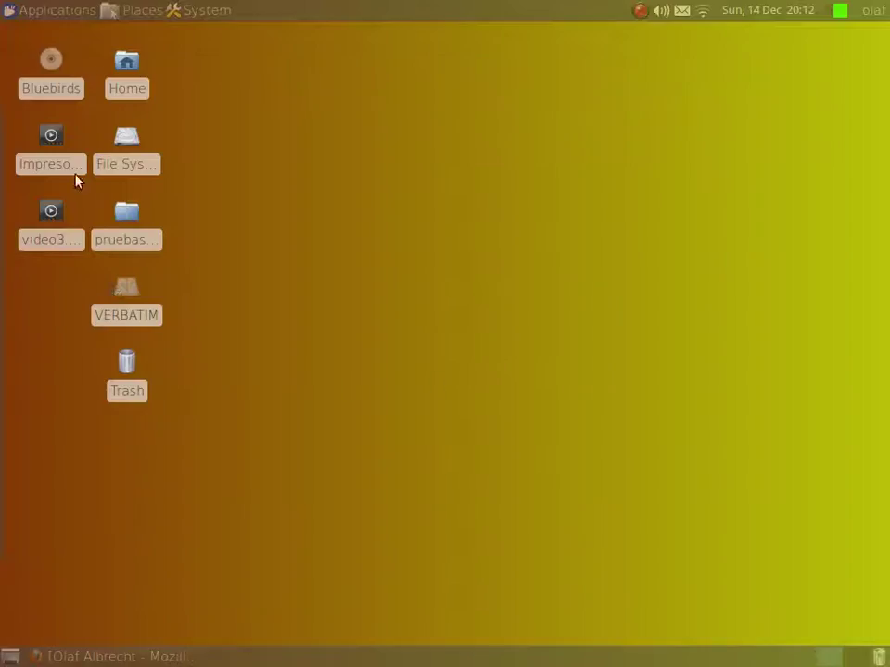
click(45, 14)
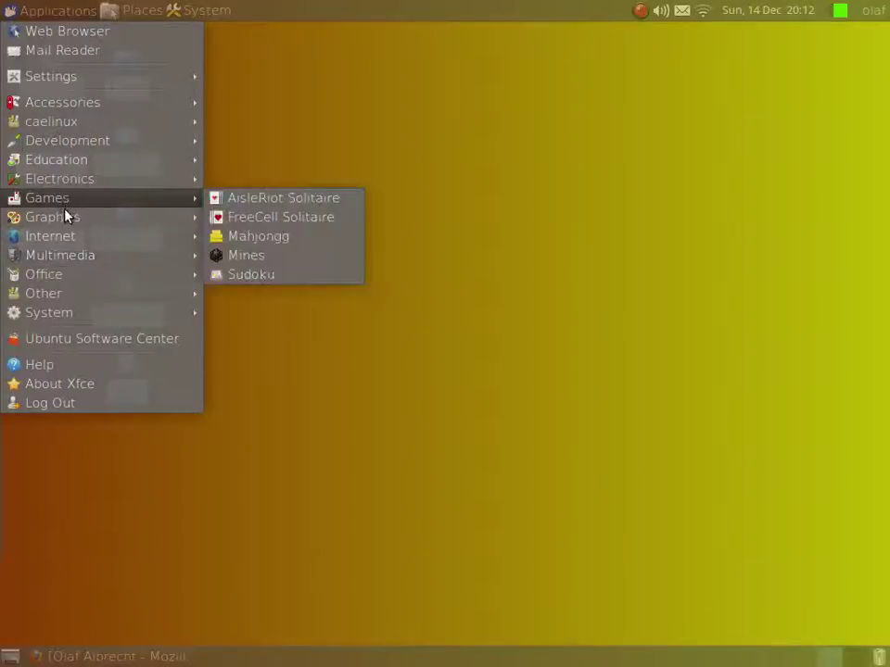
mouse_move(66, 220)
click(282, 221)
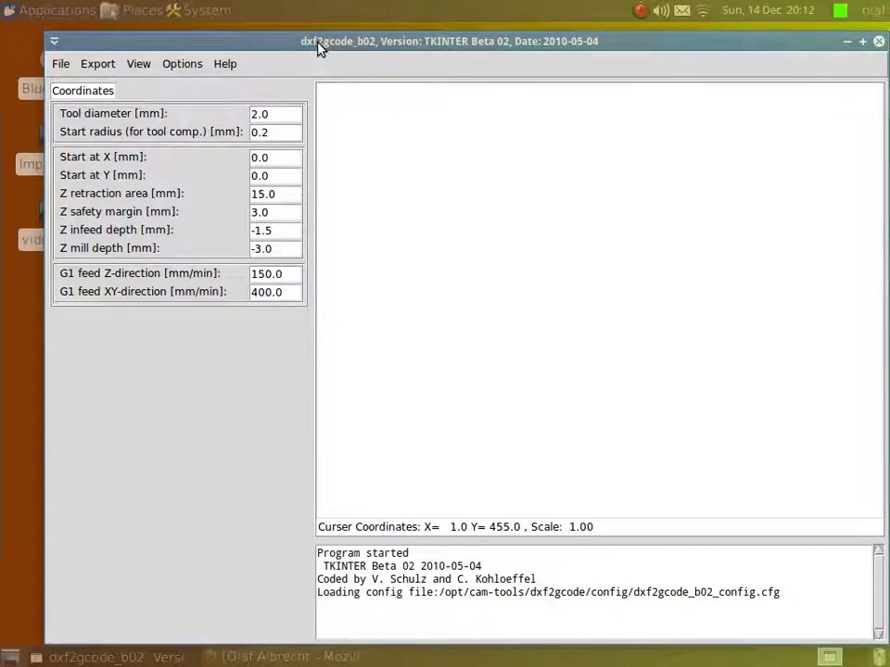
drag(665, 45, 634, 46)
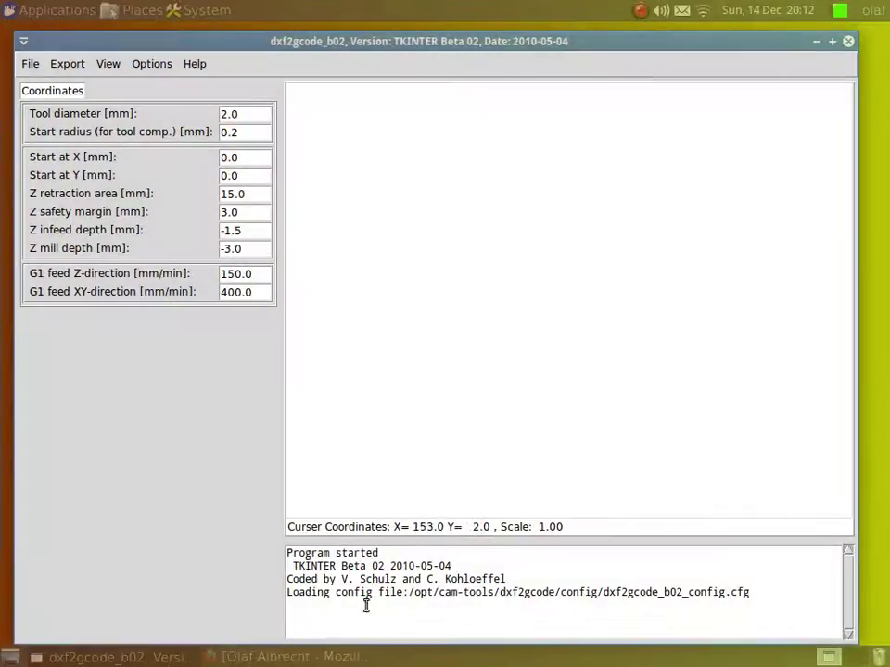
Step: Read junta_carburator.dxf from the Archiv_CNC/Archiv_DXF folder into dxf2gcode
click(31, 67)
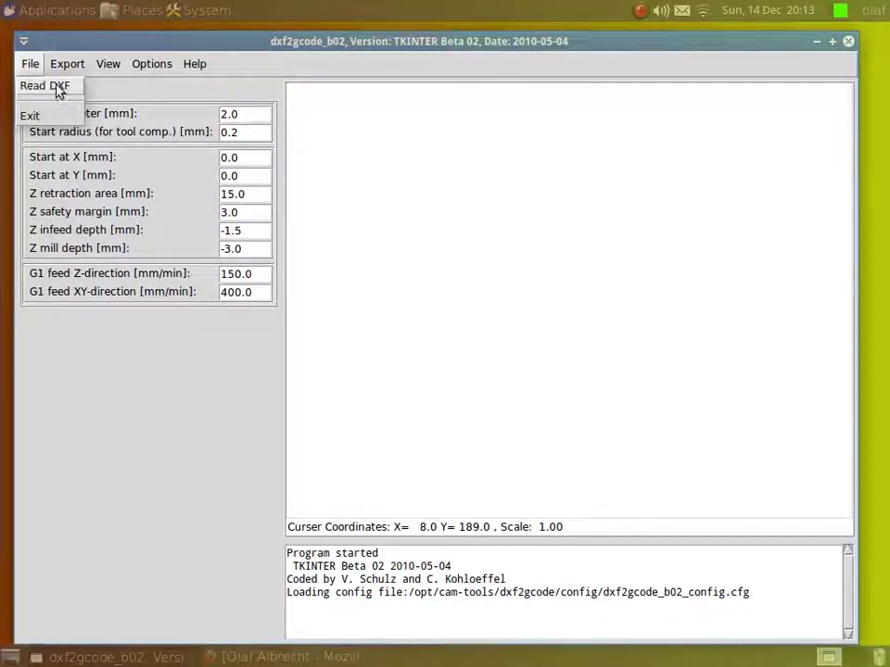
click(48, 89)
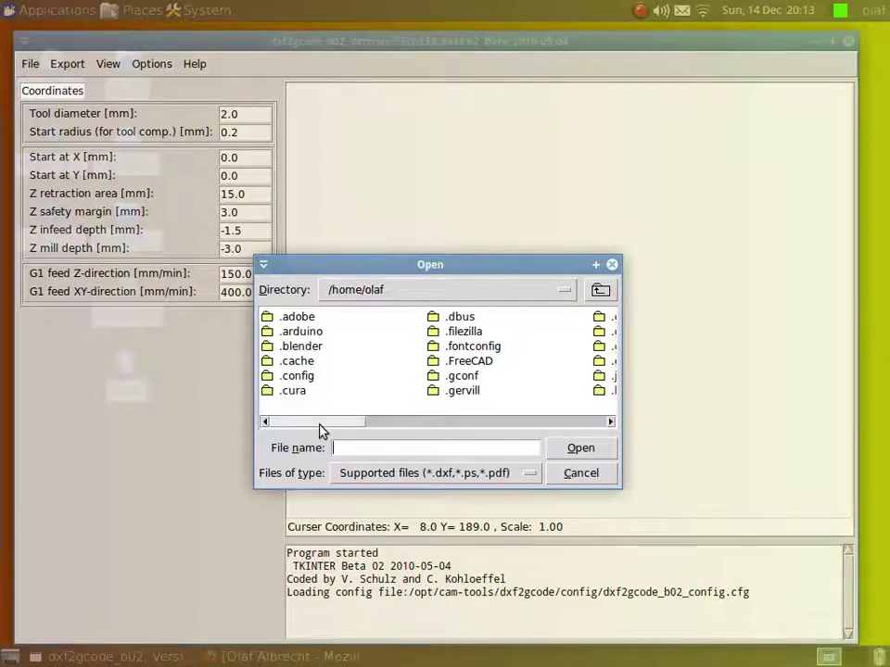
drag(318, 430, 478, 431)
click(316, 393)
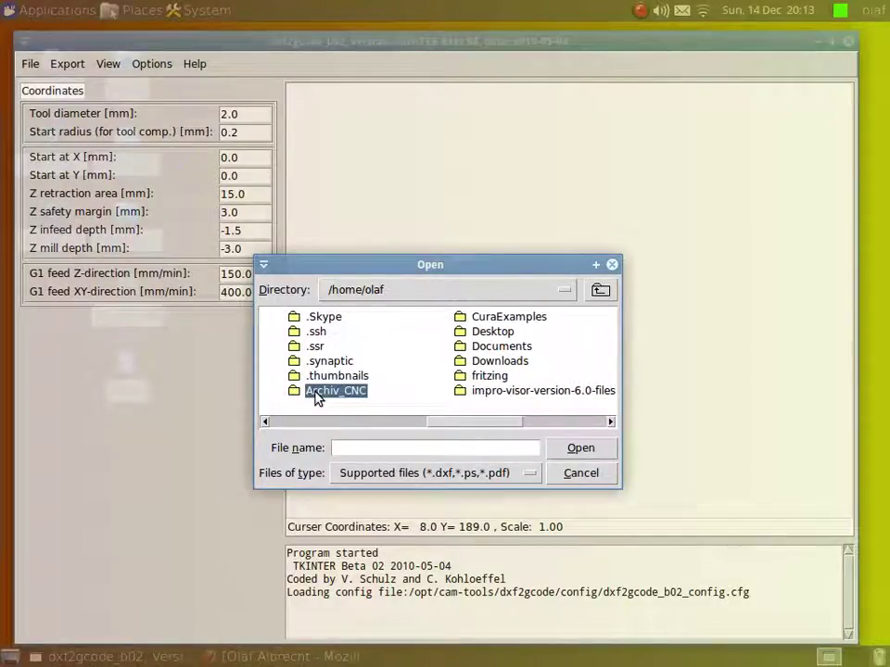
double_click(309, 393)
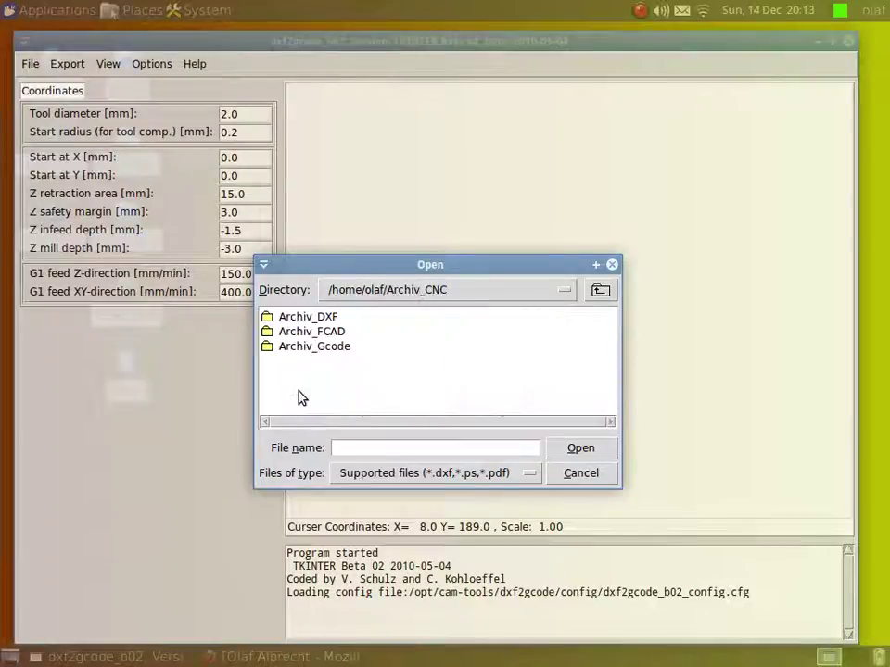
double_click(287, 316)
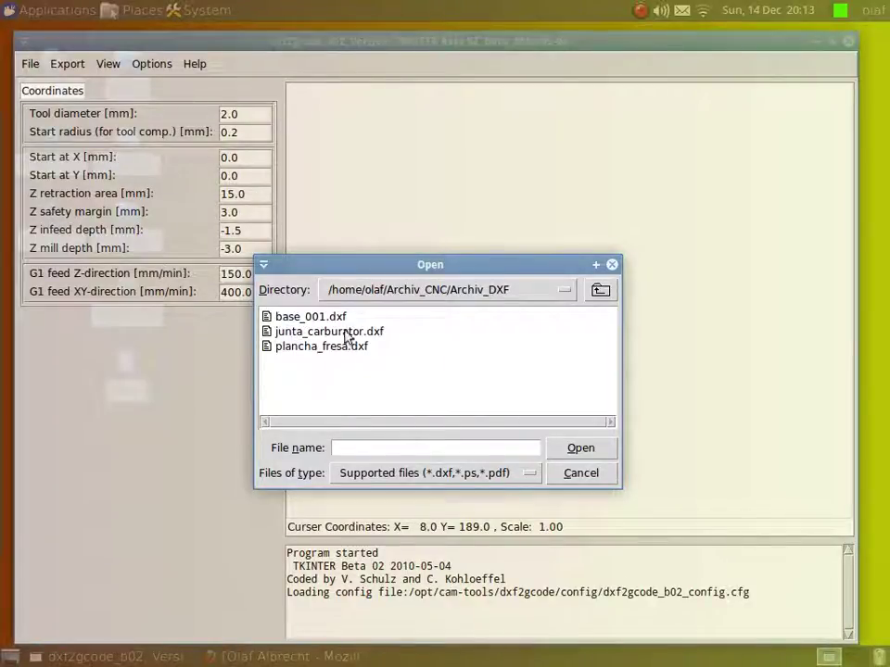
click(301, 332)
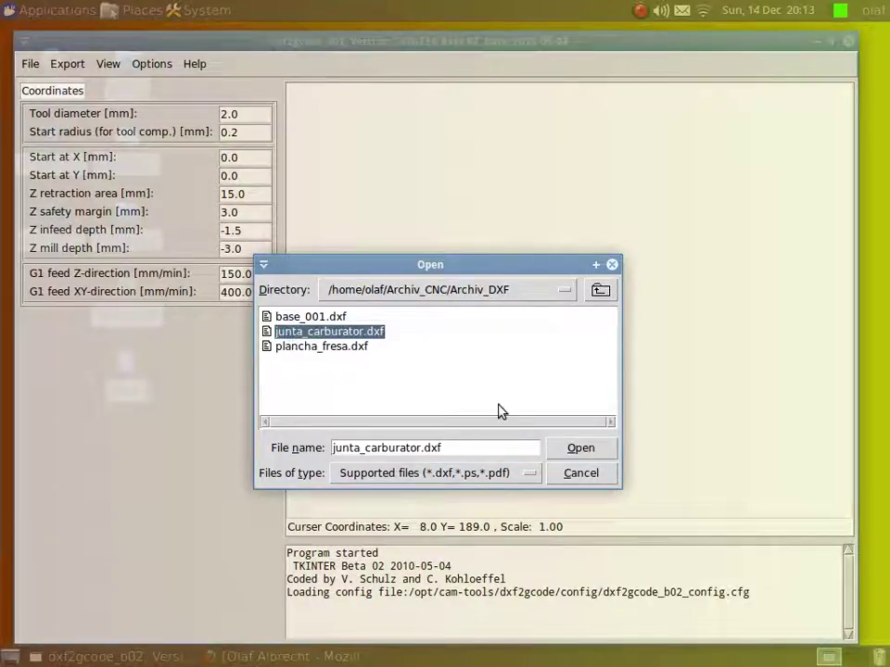
click(580, 449)
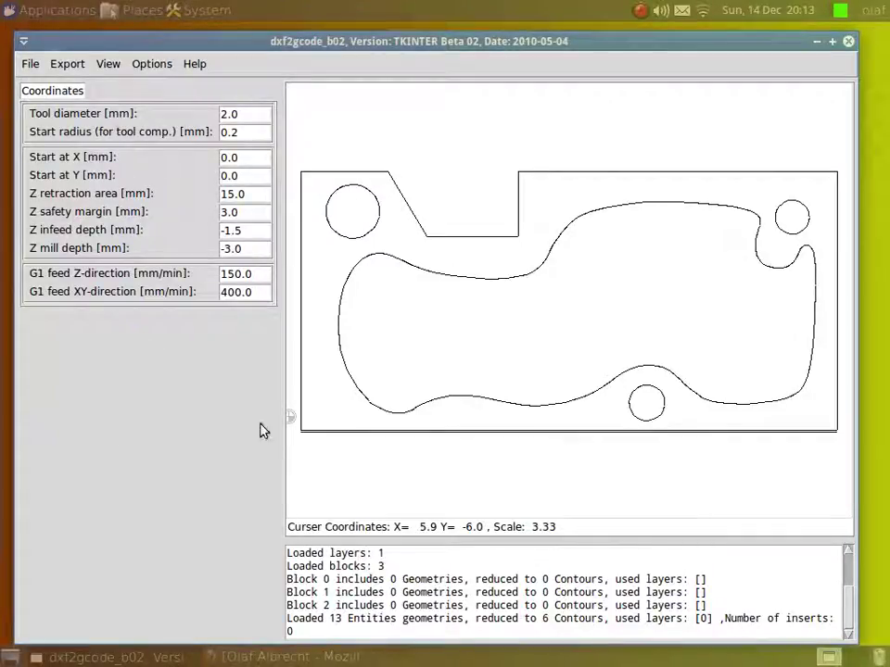
Step: Export the contours as G-code for EMC2 under the name junta_carburator in the Archiv_CNC/Archiv_Gcode folder
click(37, 65)
mouse_move(61, 67)
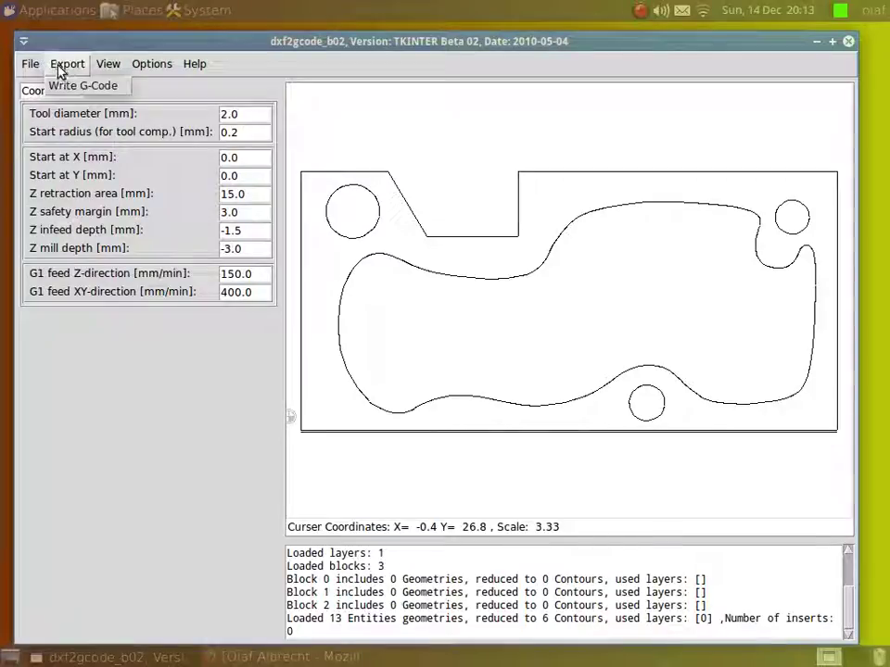
click(71, 86)
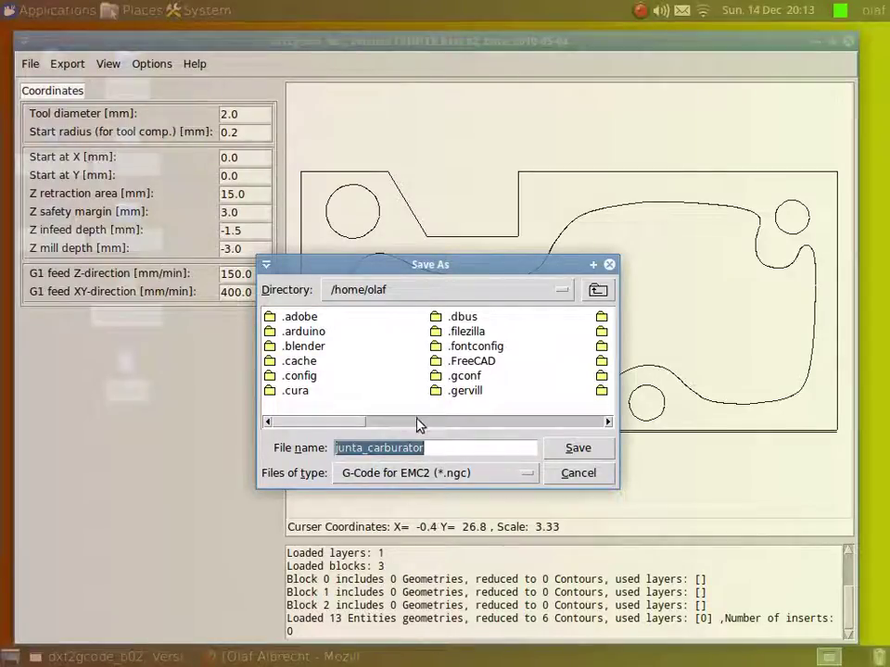
drag(323, 421, 455, 431)
click(426, 393)
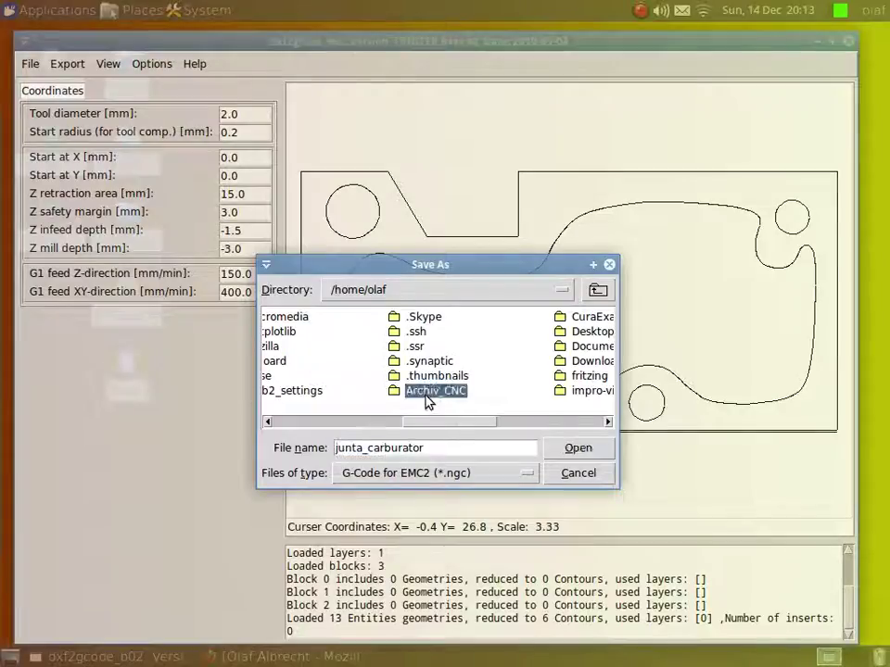
double_click(426, 392)
click(287, 349)
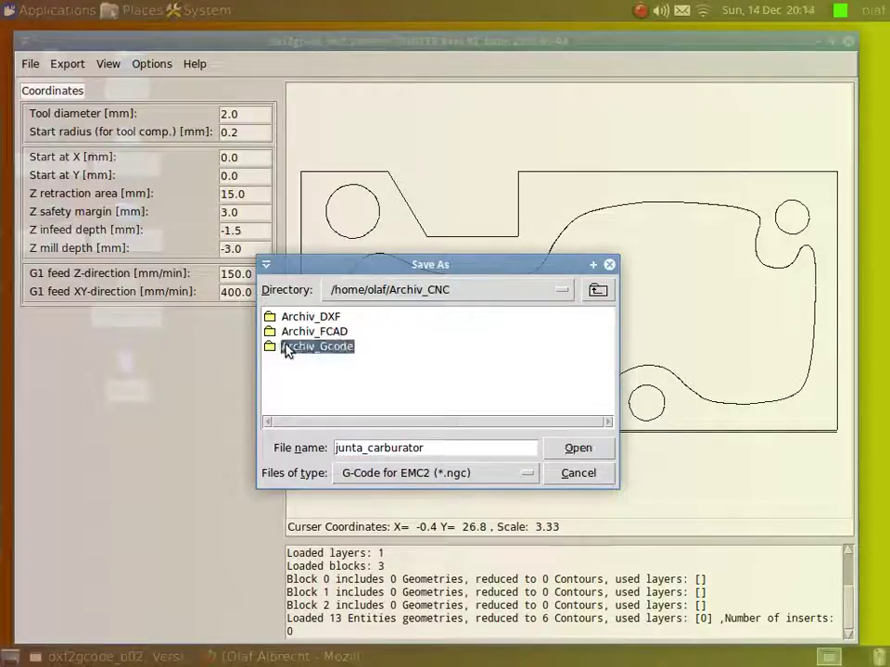
double_click(287, 349)
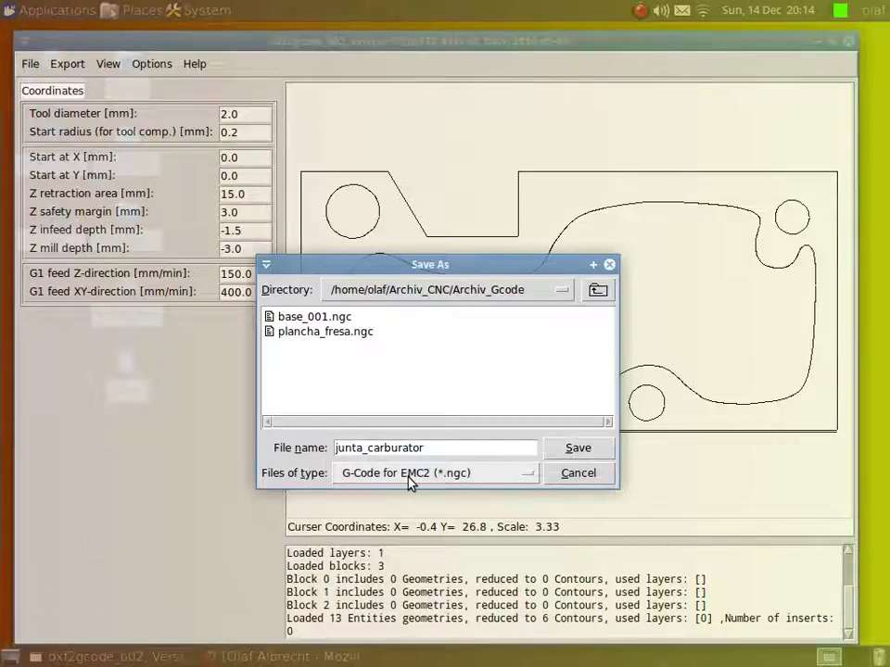
click(576, 450)
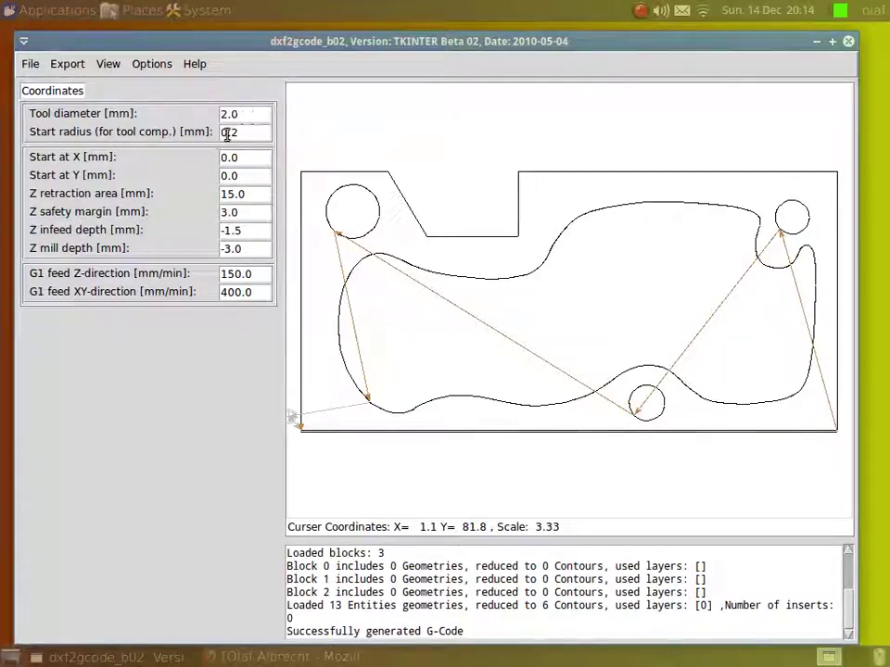
Step: Close dxf2gcode and launch OpenSCAM
mouse_move(53, 301)
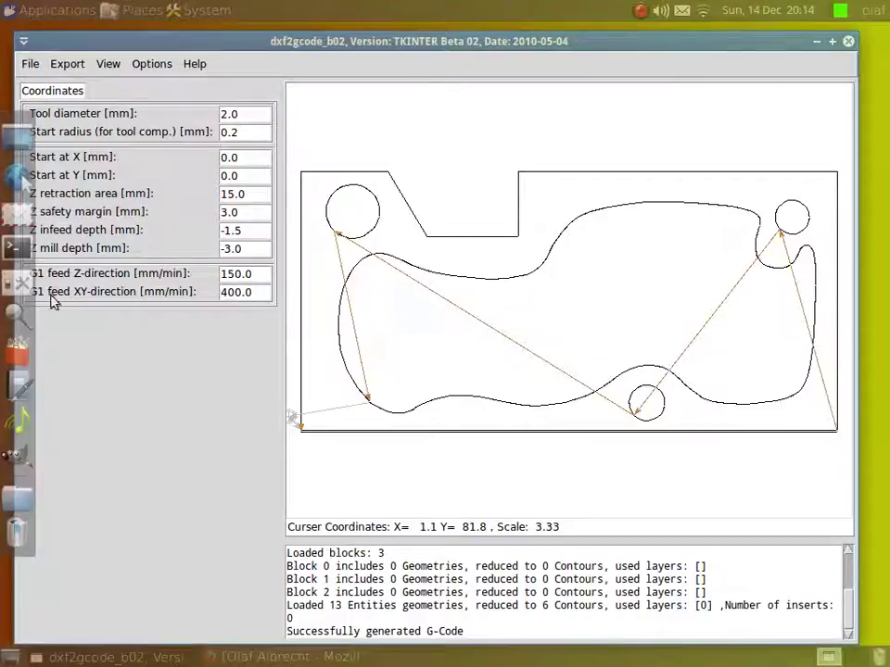
click(849, 43)
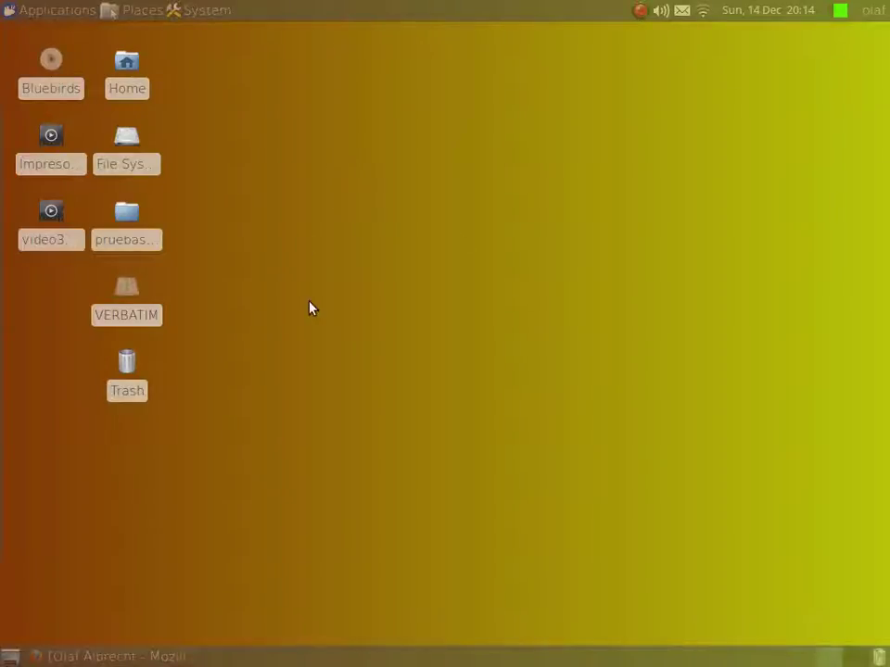
click(67, 13)
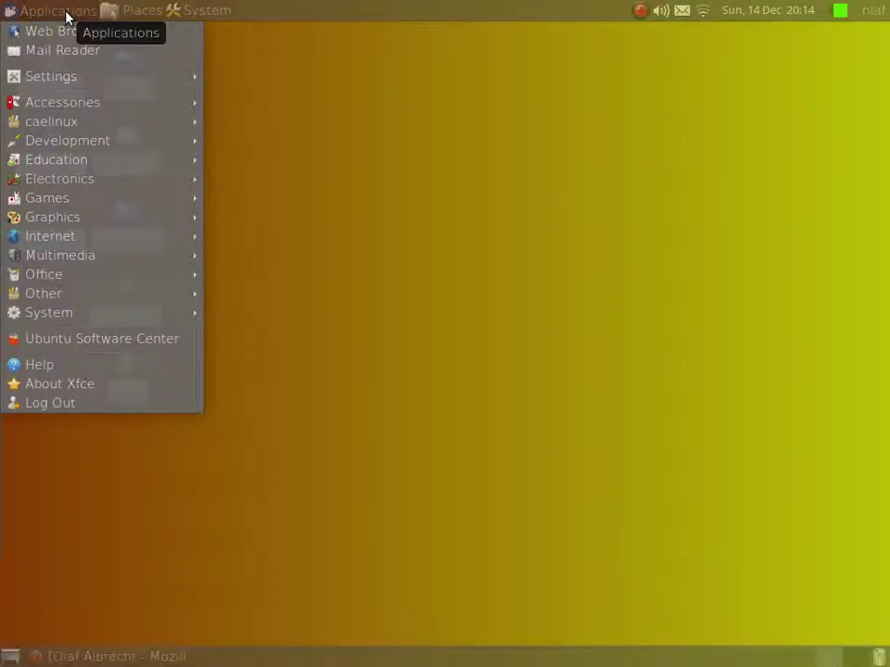
mouse_move(111, 263)
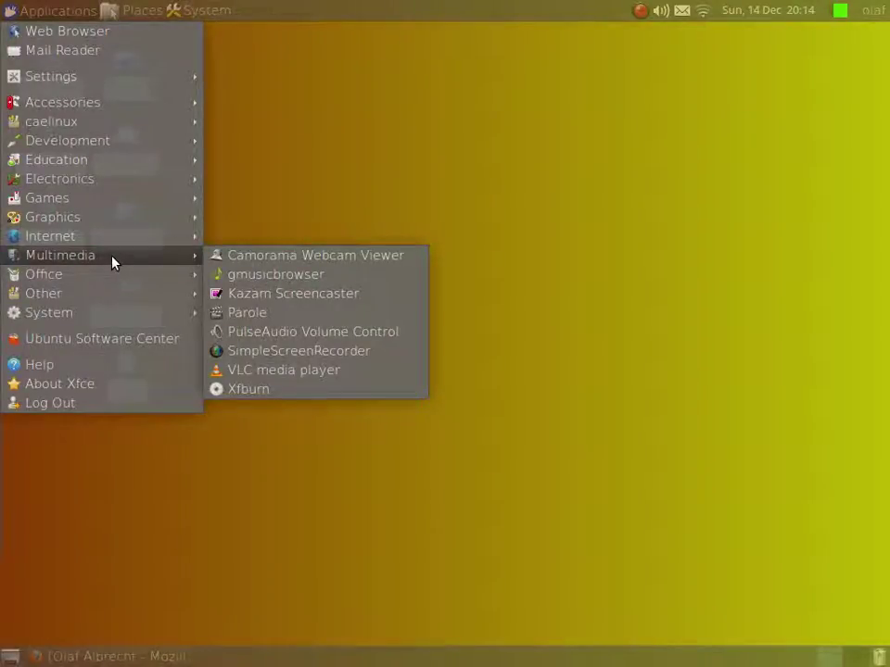
mouse_move(114, 318)
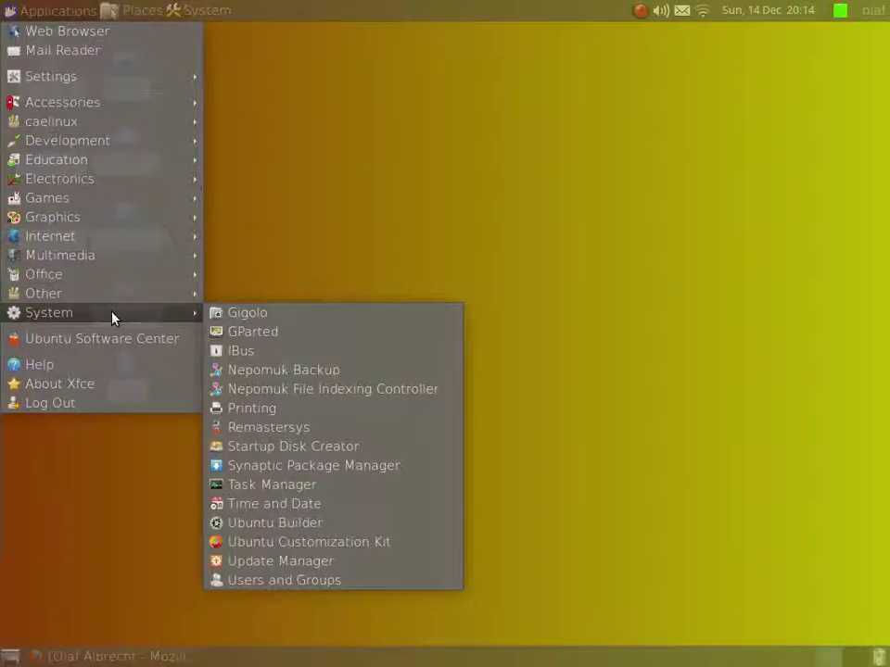
mouse_move(121, 227)
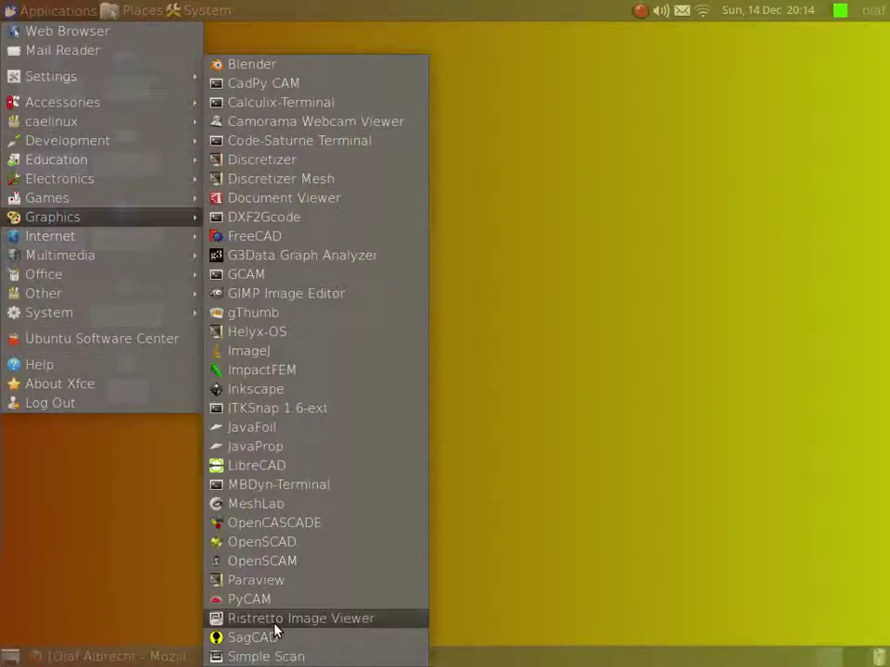
click(262, 561)
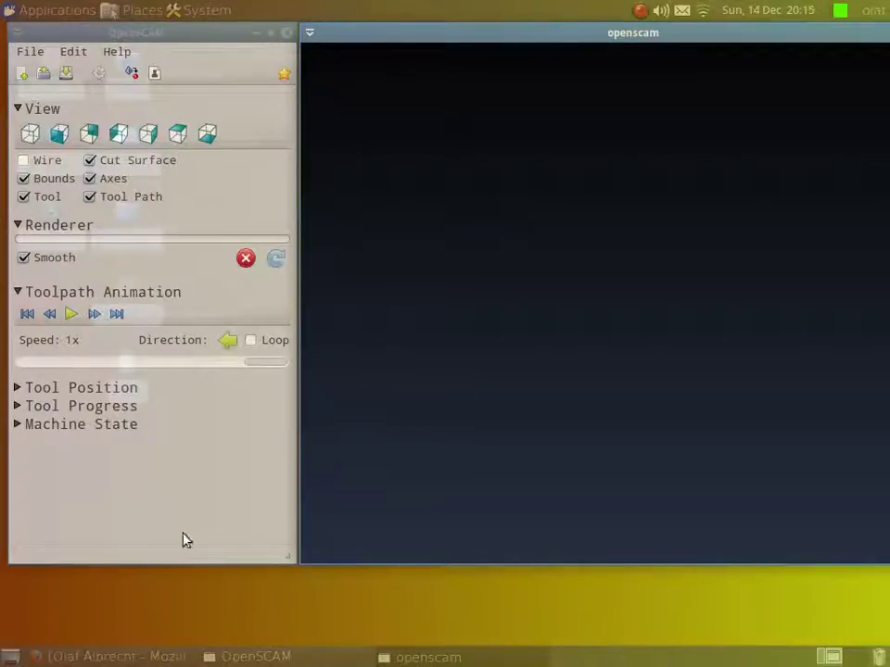
Step: Open junta_carburator.ngc from the Archiv_CNC/Archiv_Gcode folder in OpenSCAM
click(34, 58)
click(32, 54)
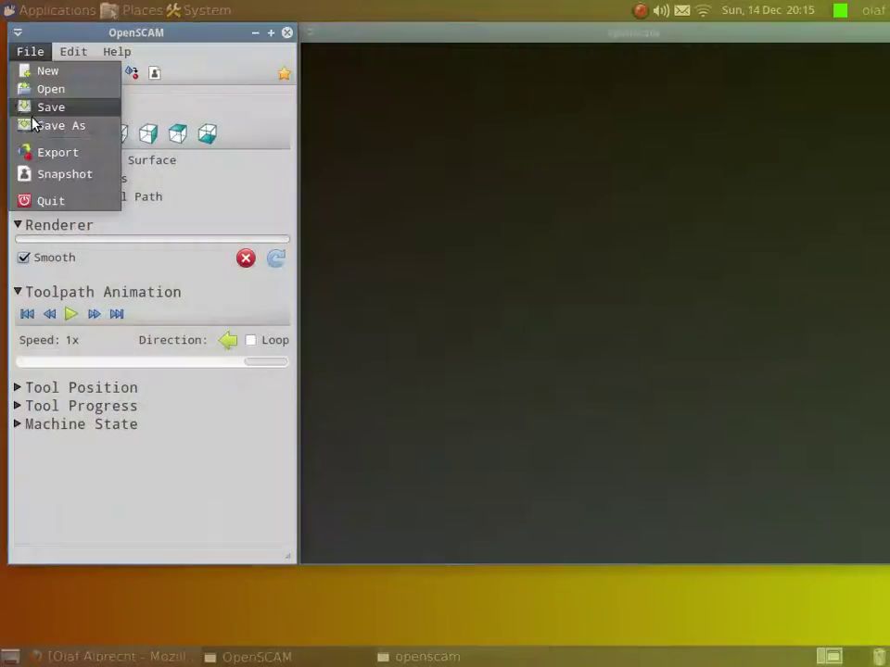
click(58, 92)
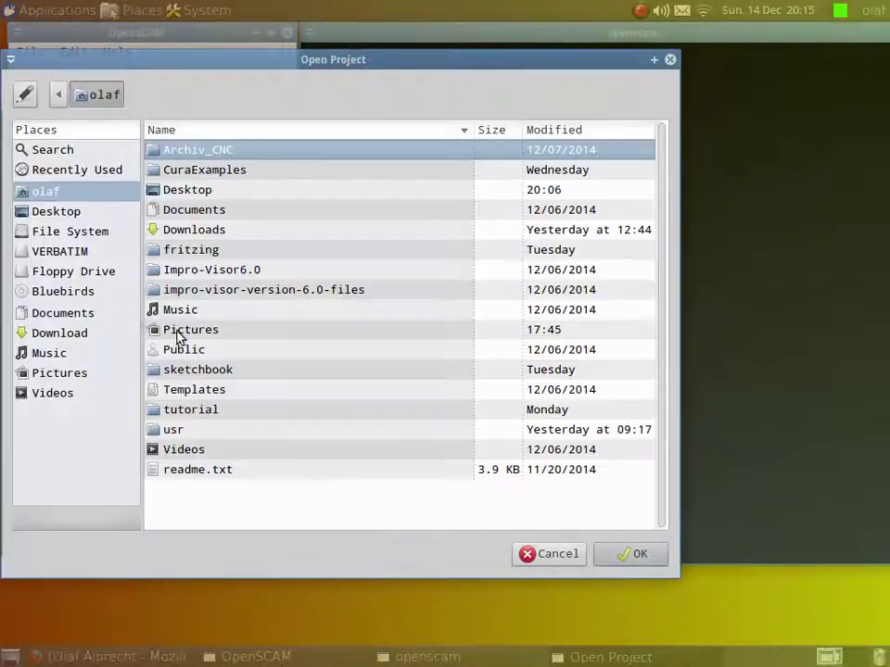
double_click(200, 151)
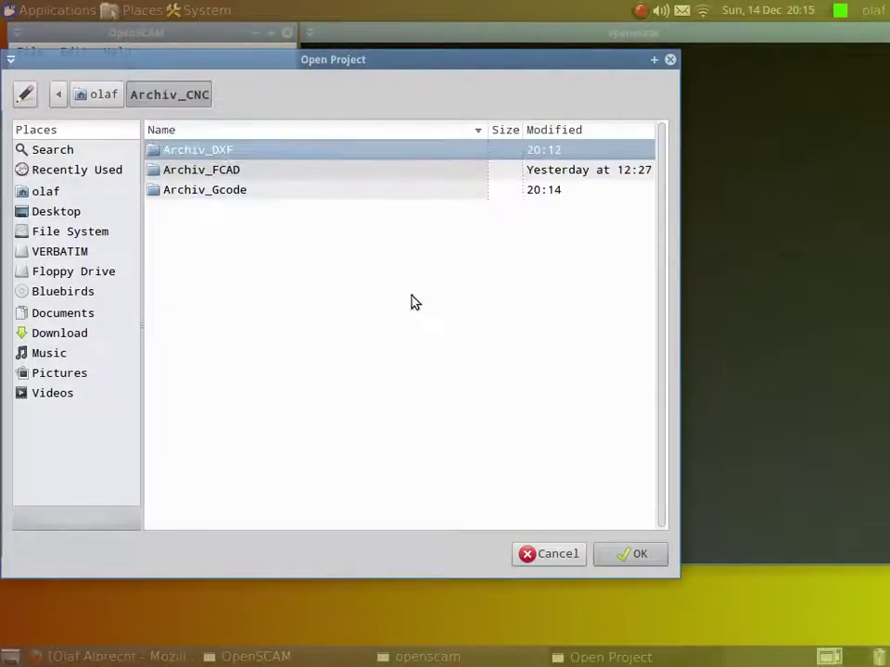
double_click(203, 192)
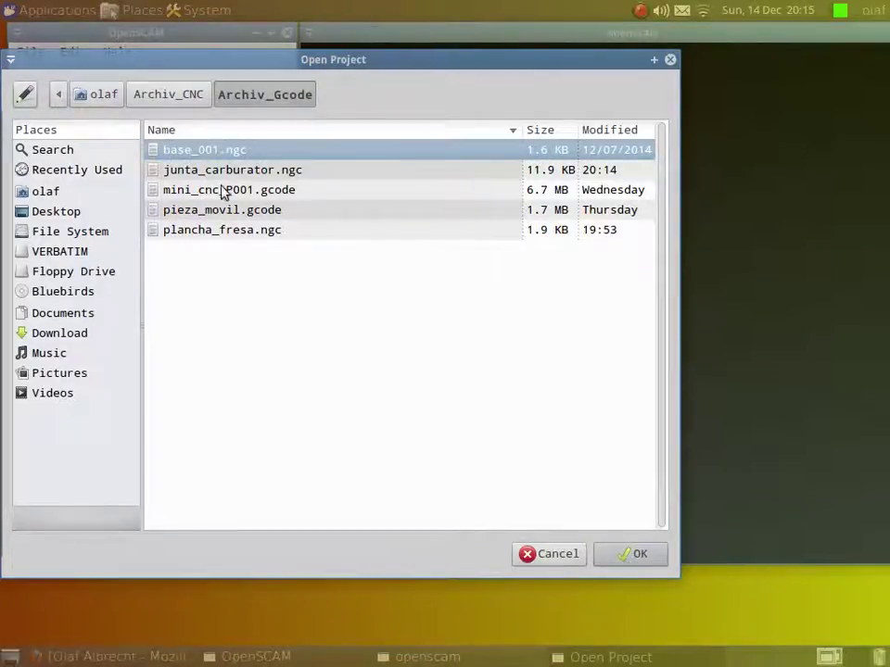
click(207, 173)
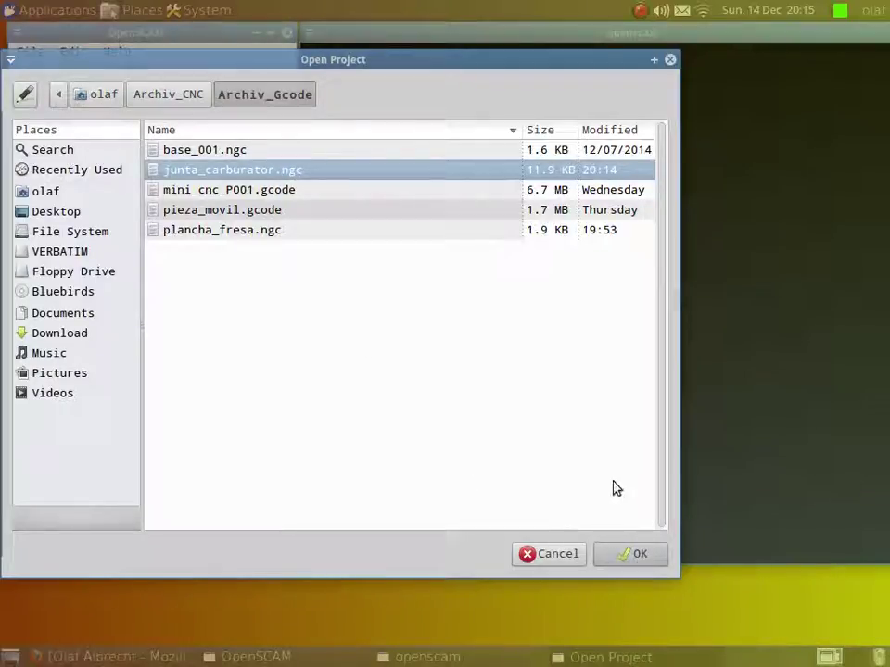
click(638, 561)
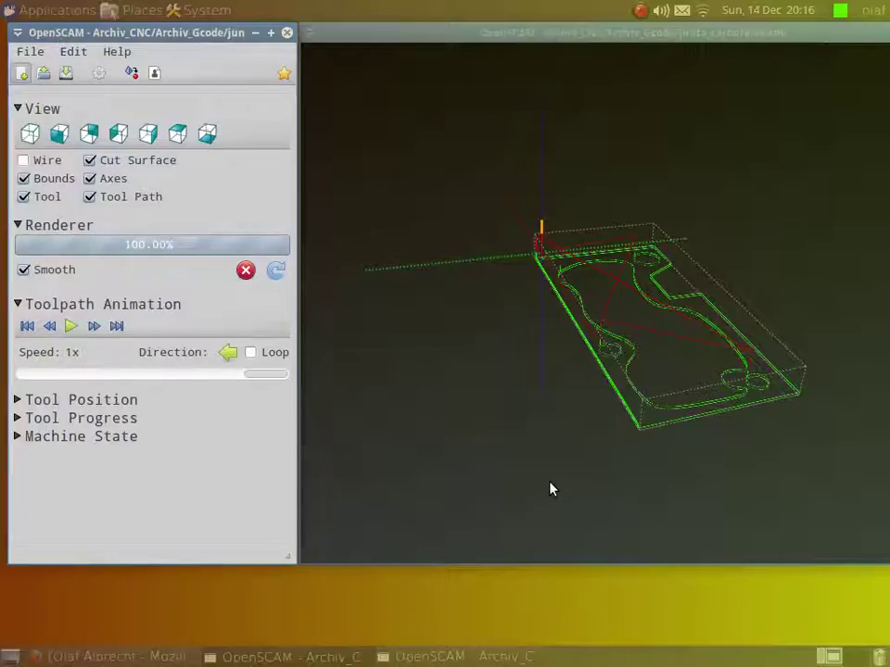
Step: Examine the simulated cut surface and tool path of the plate up close and from a different angle
click(703, 414)
scroll(688, 324, down, 3)
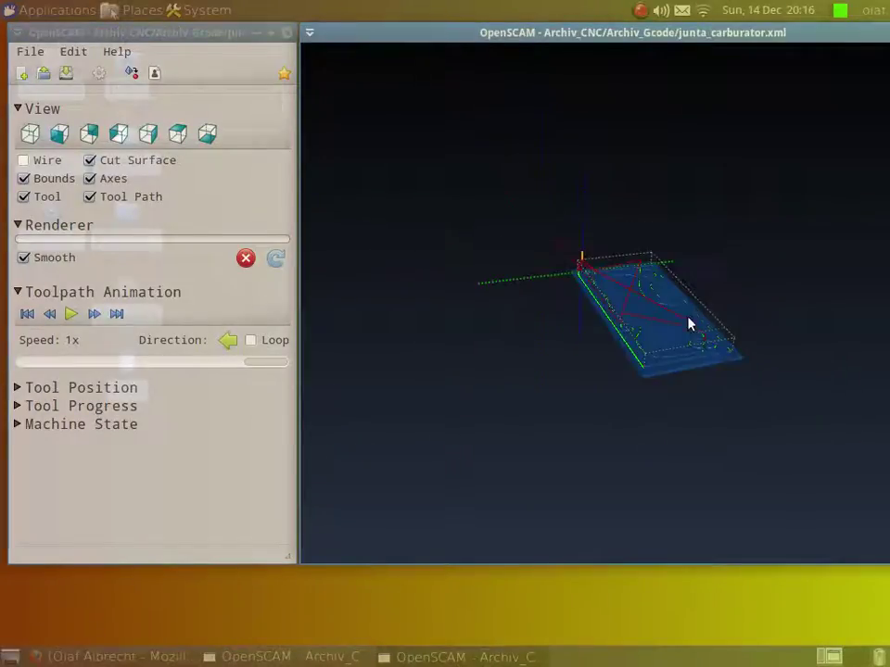
scroll(667, 333, down, 2)
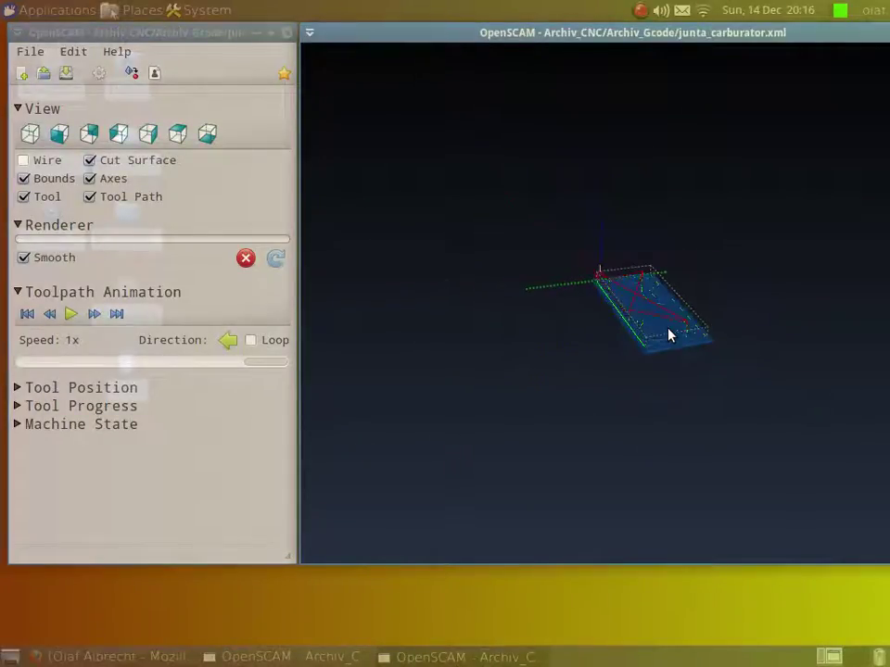
scroll(671, 335, up, 4)
scroll(669, 336, up, 3)
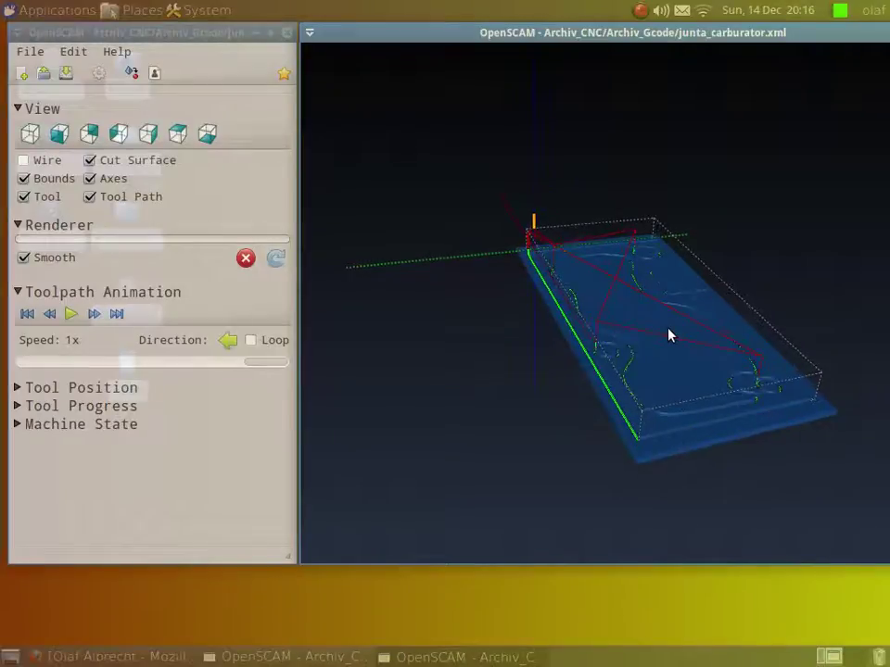
scroll(671, 335, up, 2)
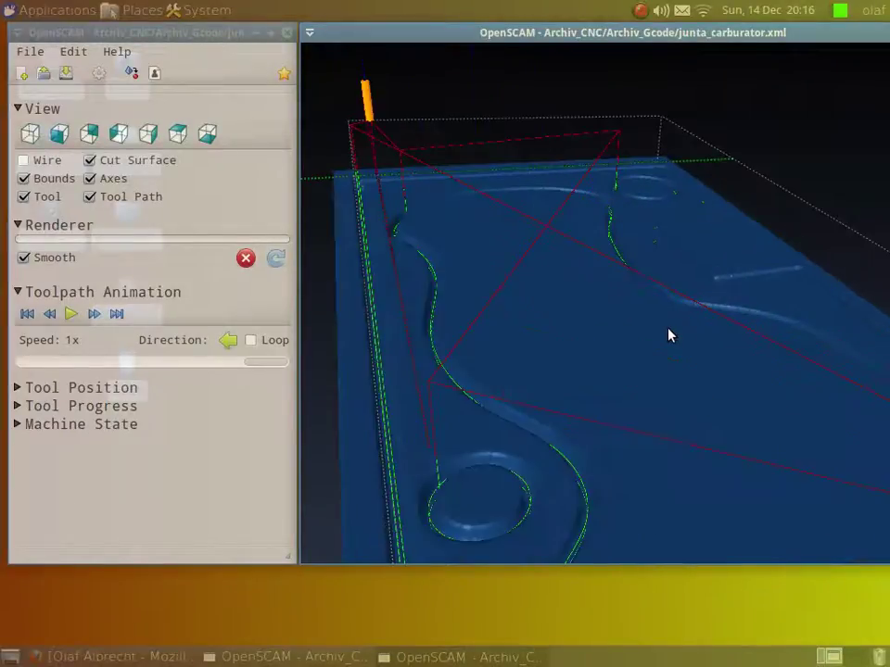
scroll(671, 336, down, 2)
scroll(646, 345, down, 1)
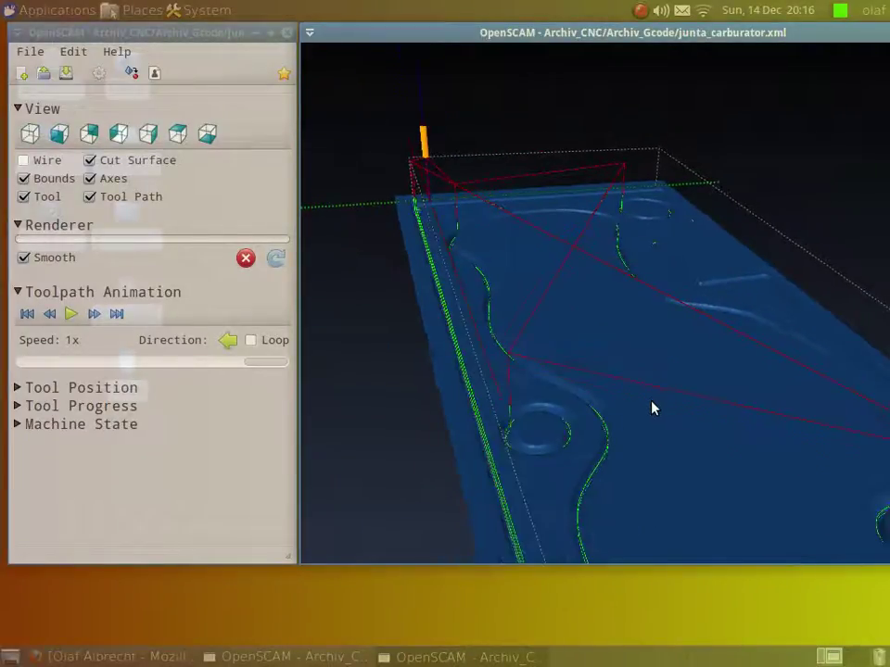
drag(623, 347, 671, 436)
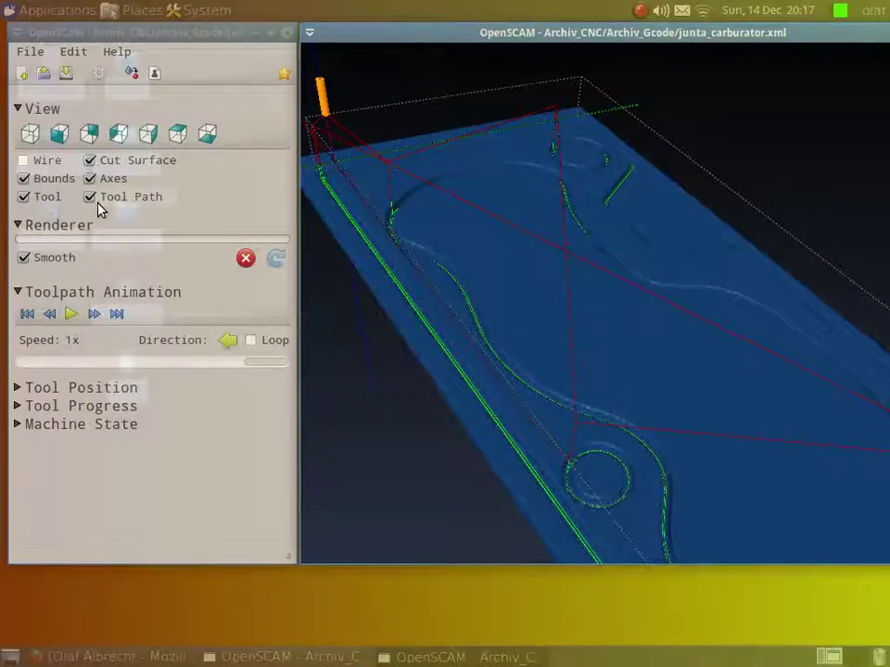
Step: Rewind the toolpath animation to its start and play it in the forward direction
click(263, 365)
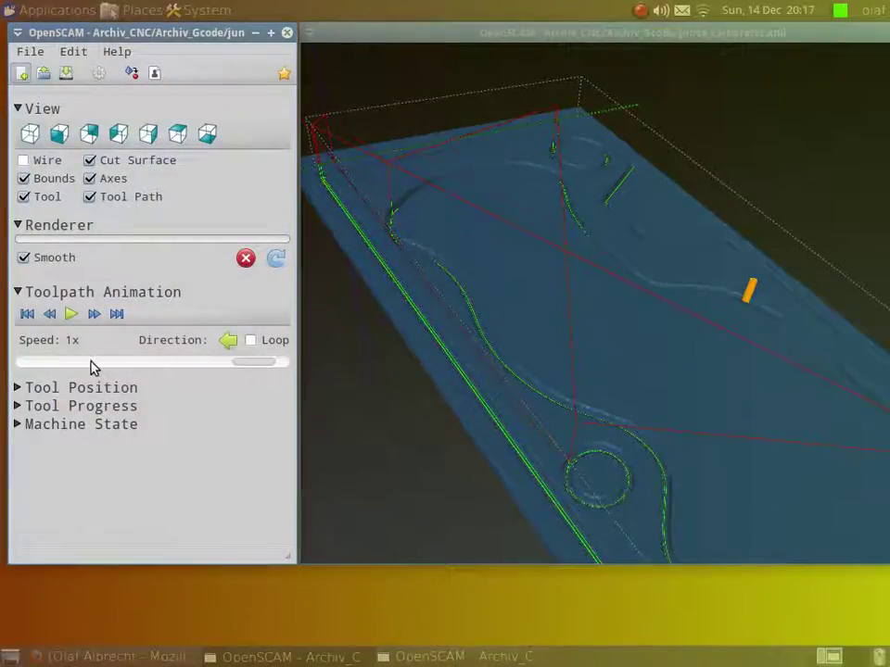
click(50, 362)
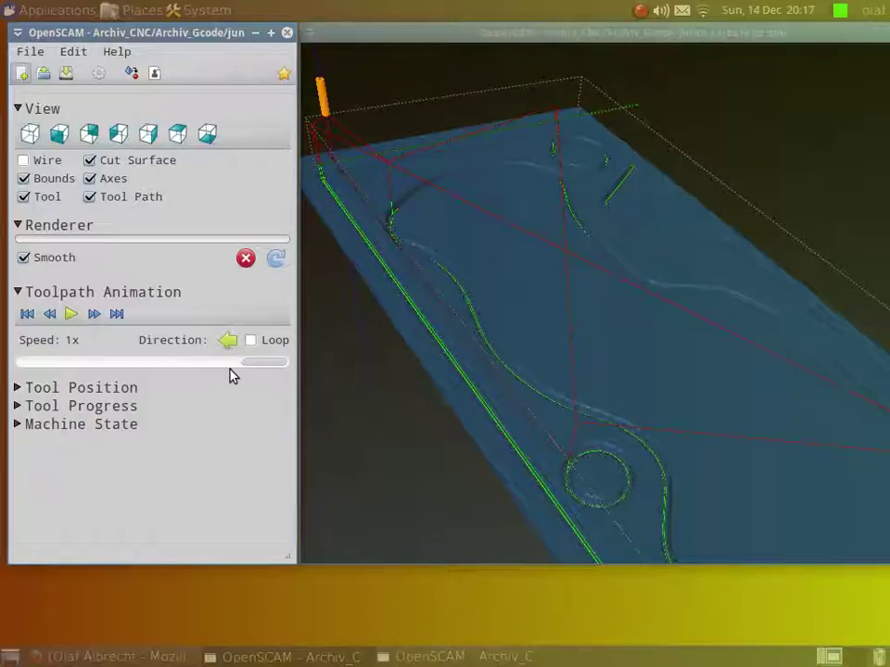
click(169, 363)
drag(169, 367, 25, 369)
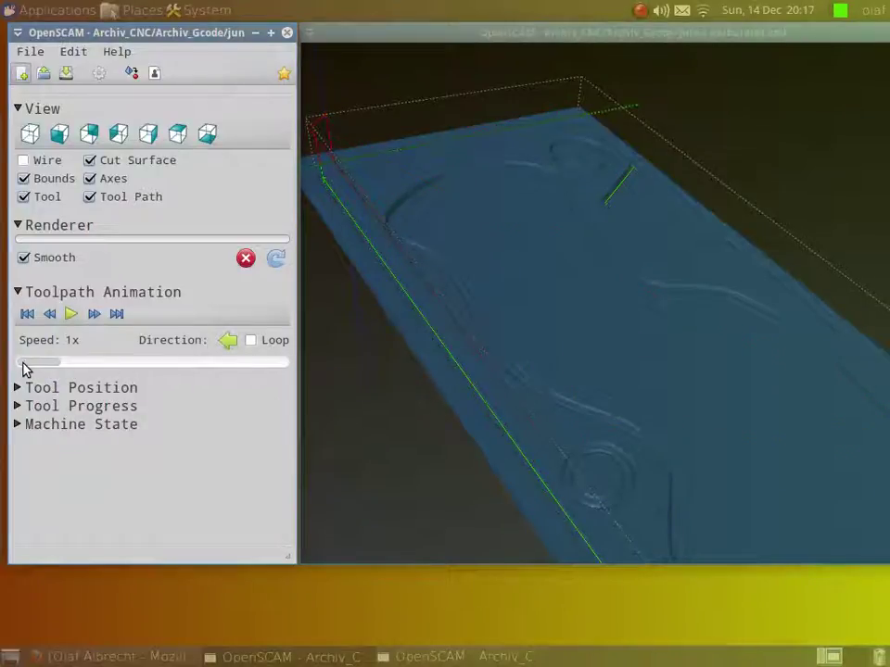
click(71, 314)
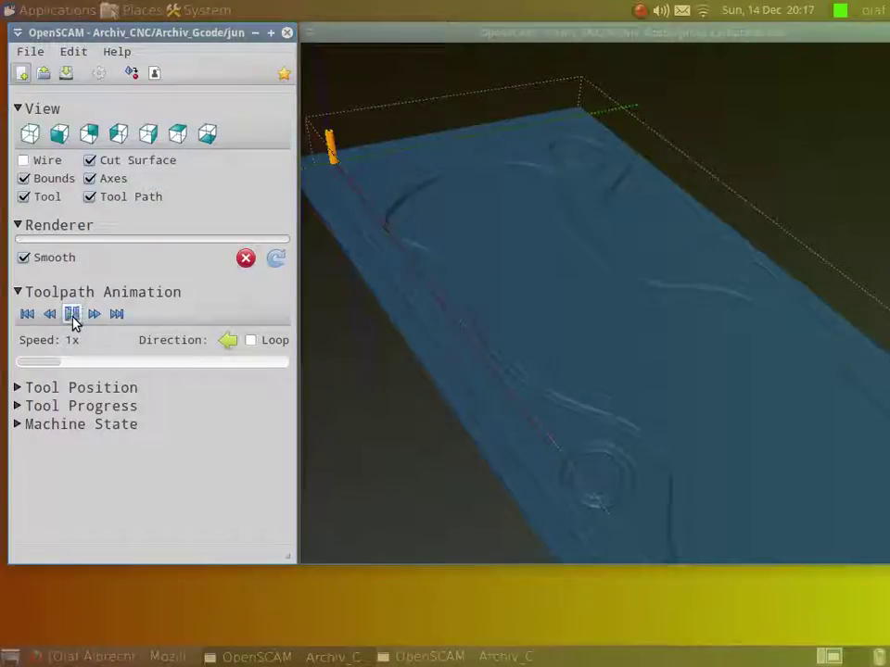
click(72, 315)
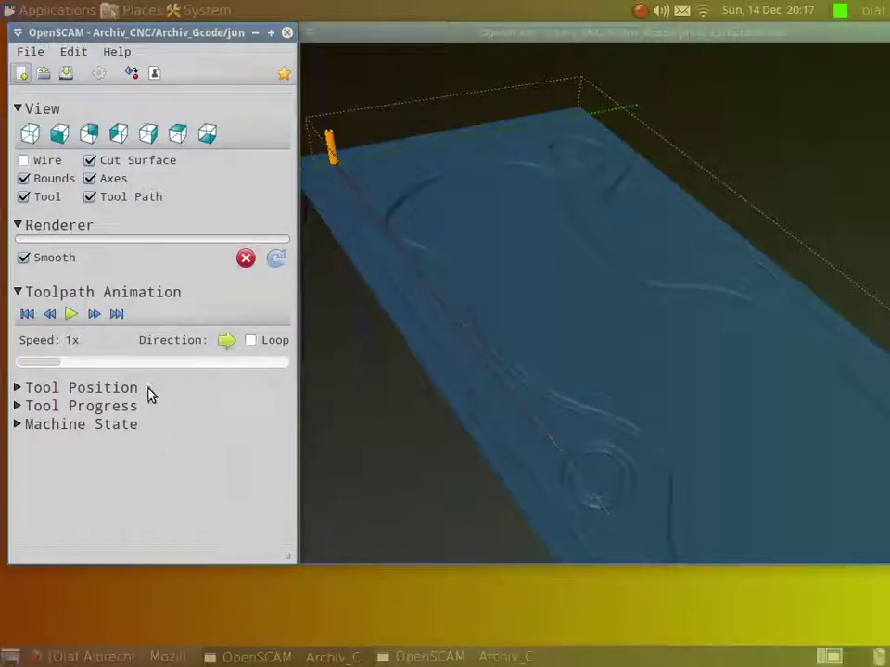
click(71, 315)
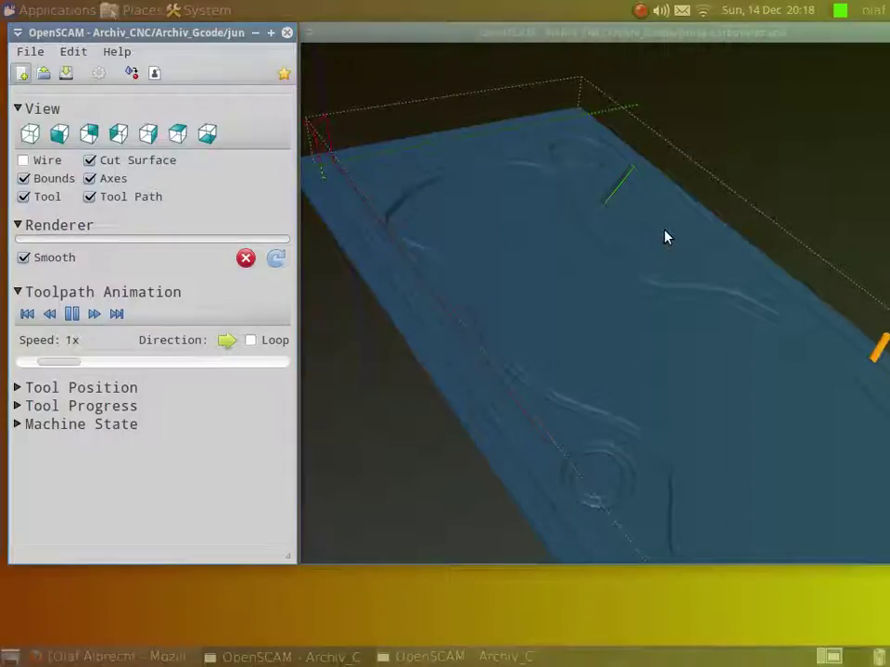
Step: Maximize the 3D simulation window and bring the area being milled into view while the animation runs
click(671, 368)
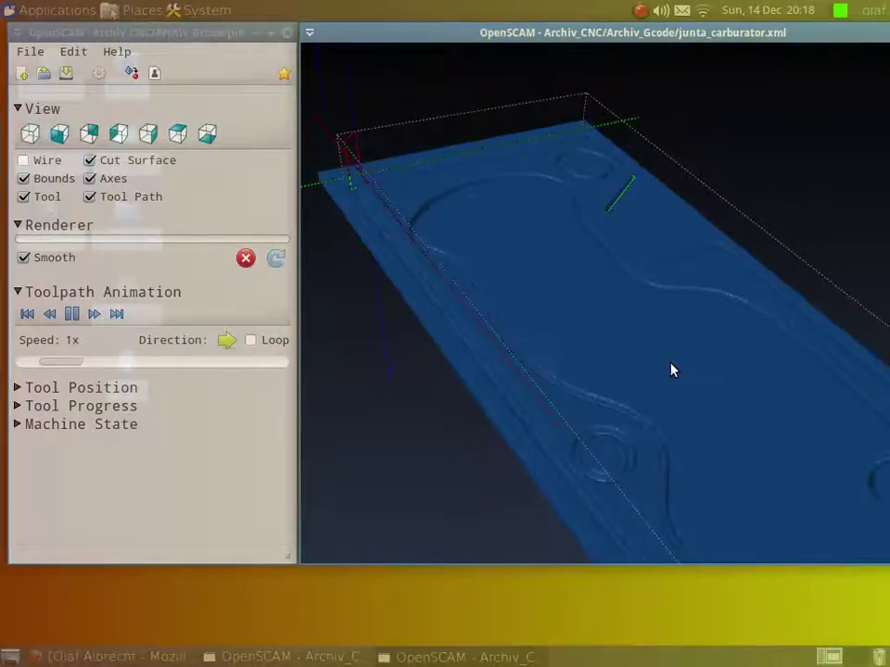
drag(576, 33, 437, 24)
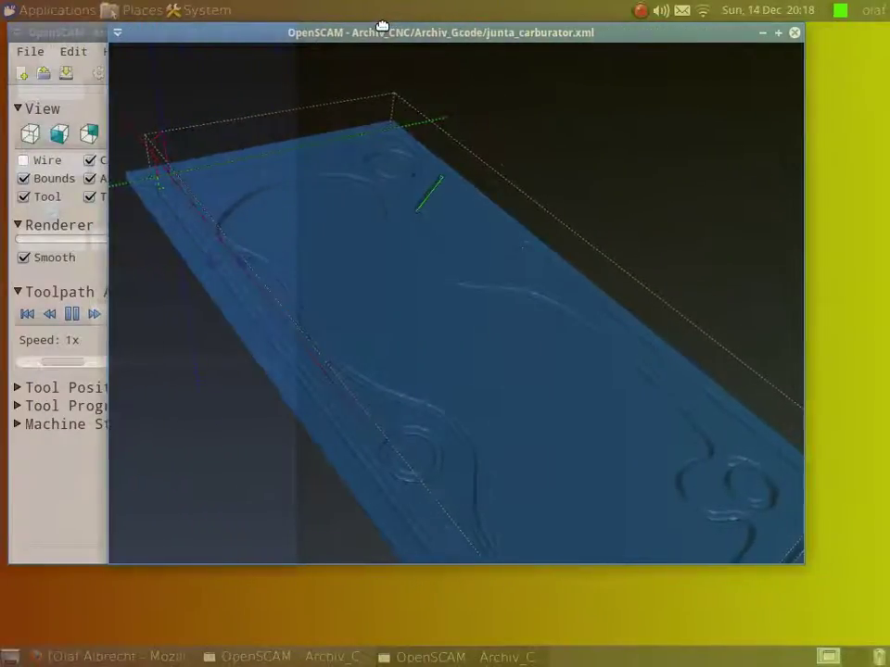
click(779, 34)
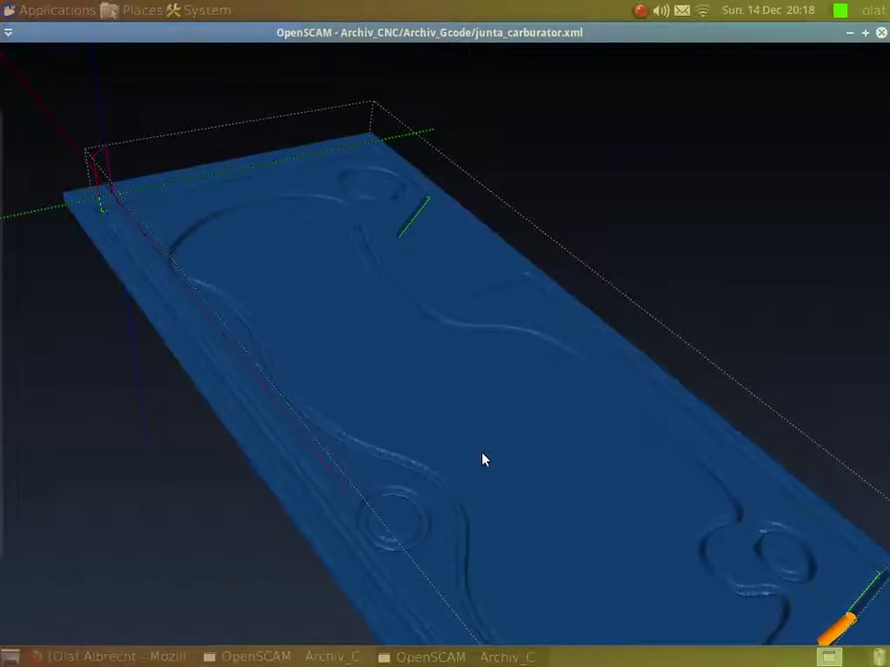
drag(498, 398, 453, 315)
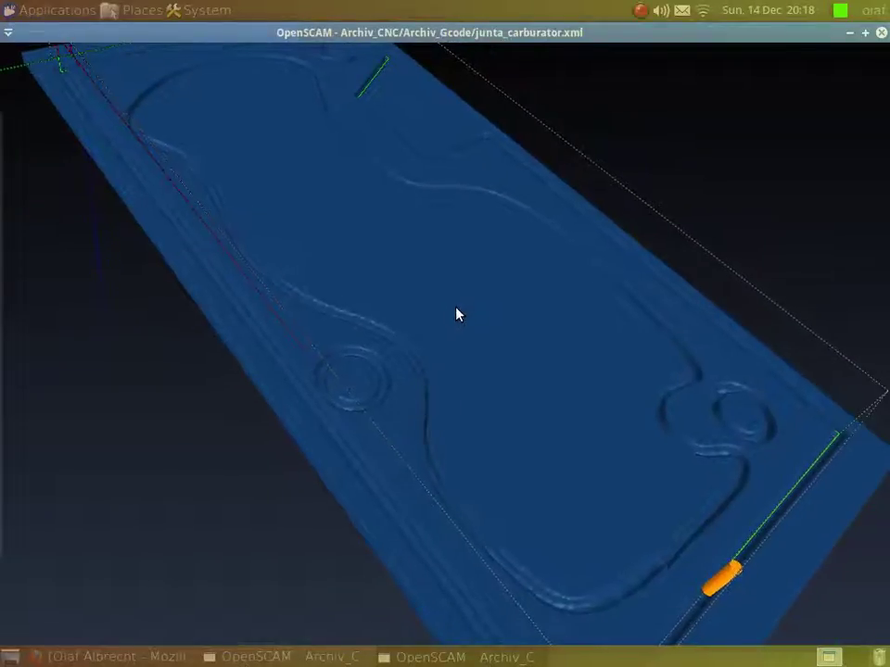
Step: Watch the milling animation of the plate up close, from farther away and from different viewing angles
scroll(454, 316, up, 3)
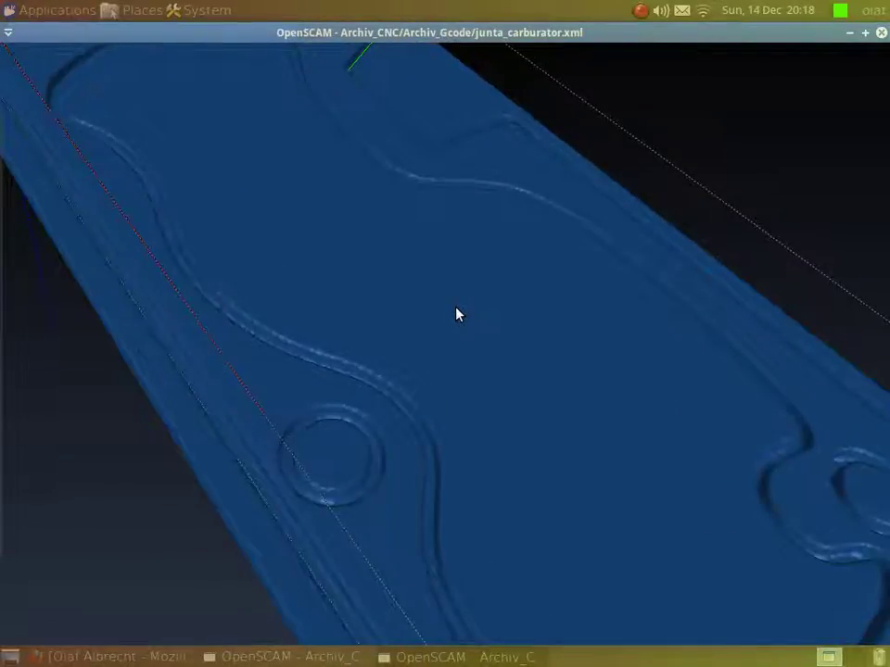
scroll(456, 315, down, 5)
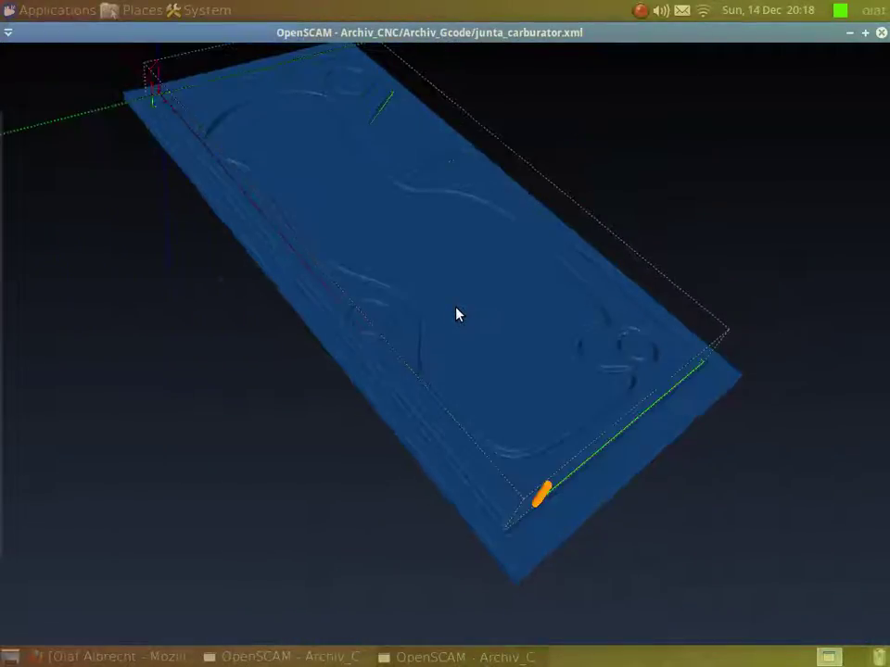
drag(429, 292, 461, 348)
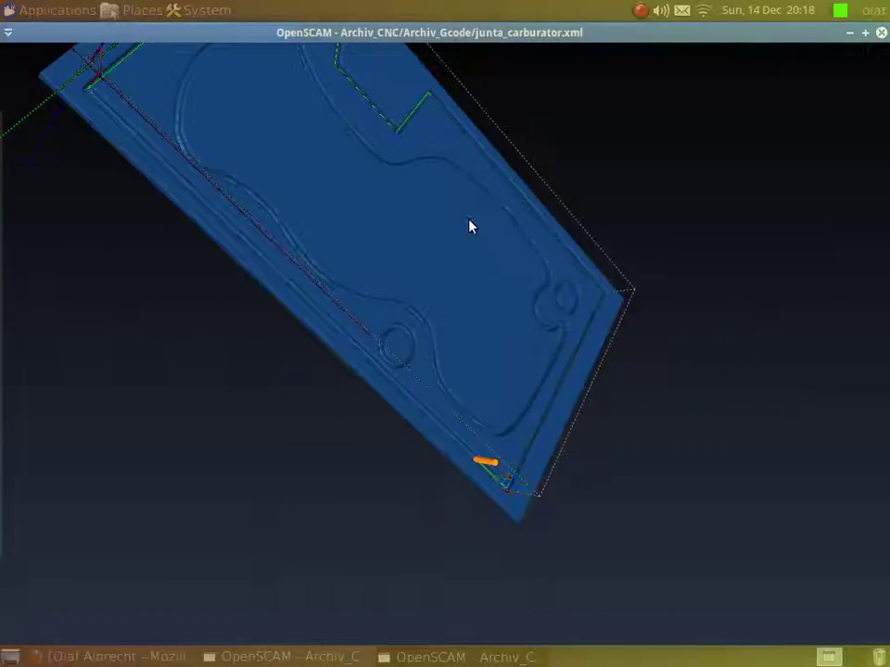
drag(470, 227, 419, 203)
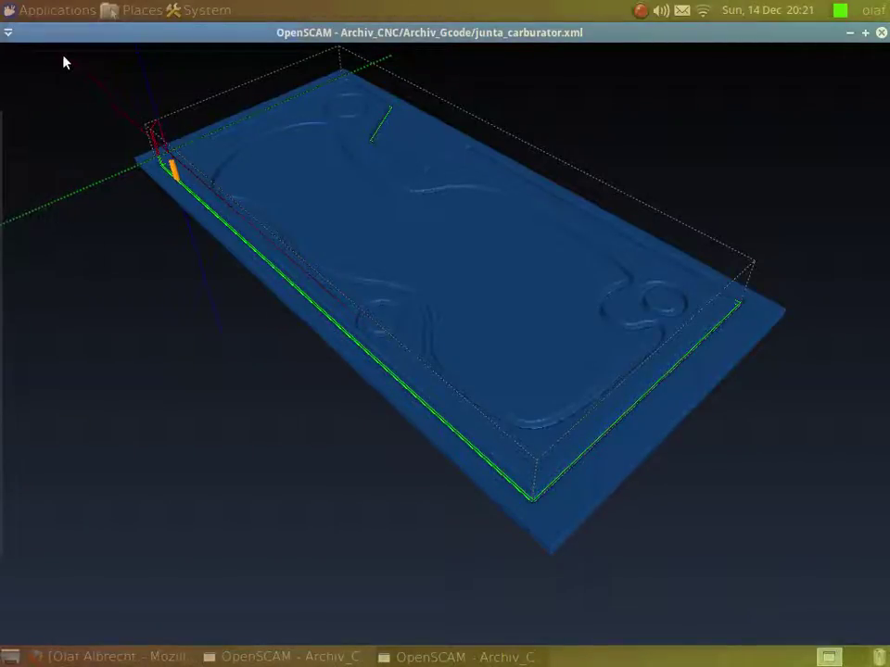
click(59, 11)
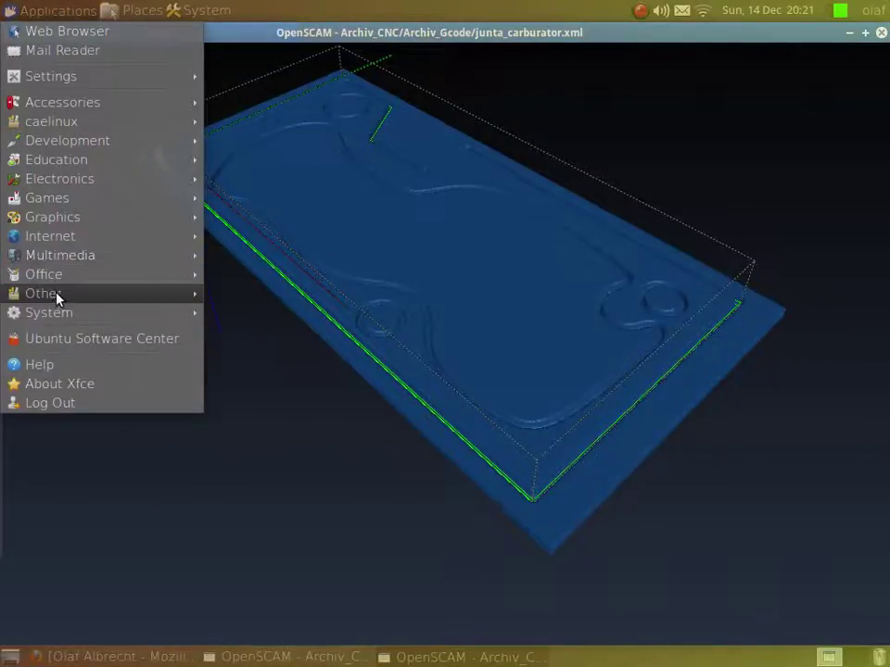
mouse_move(81, 228)
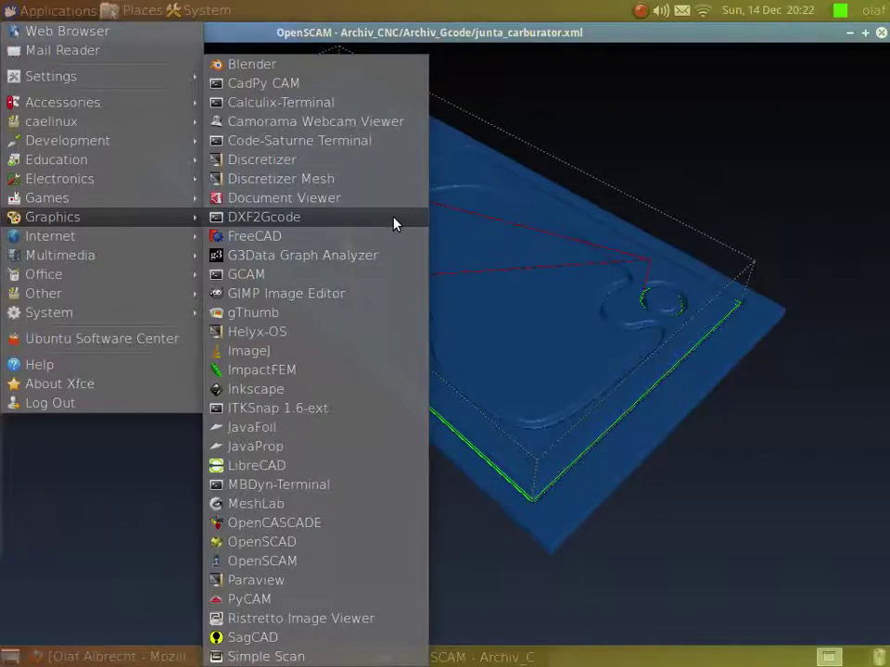
click(136, 455)
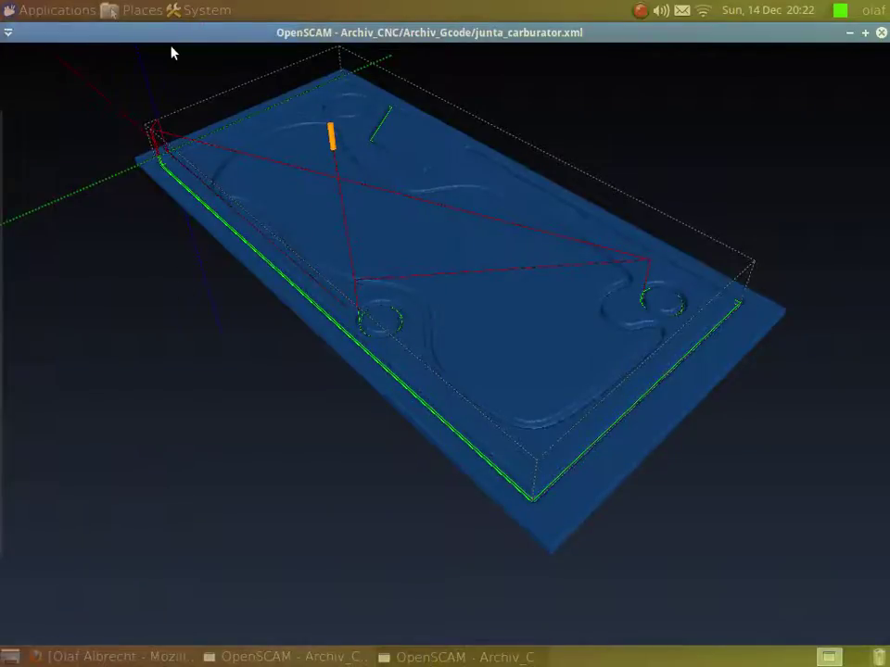
click(79, 13)
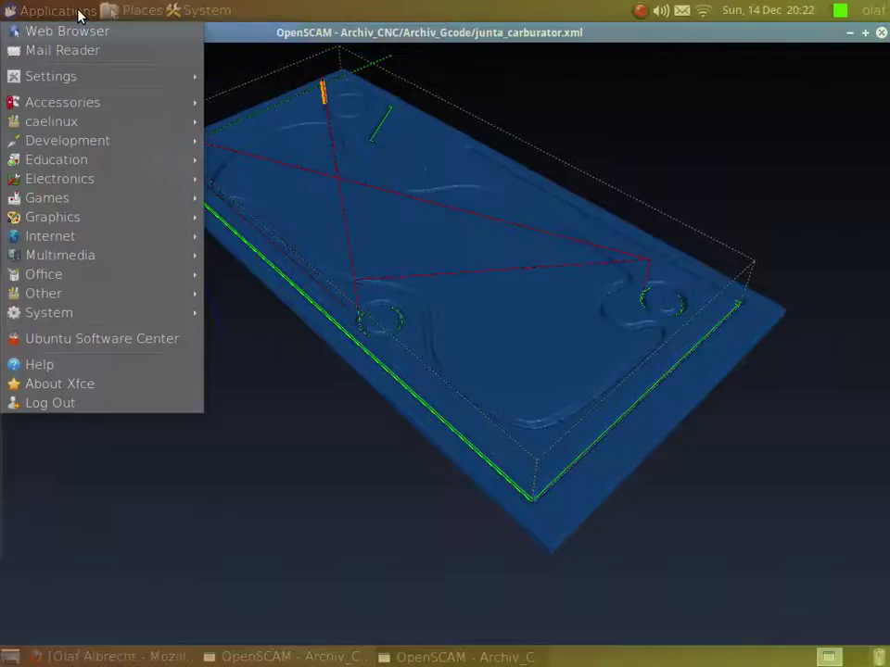
click(124, 11)
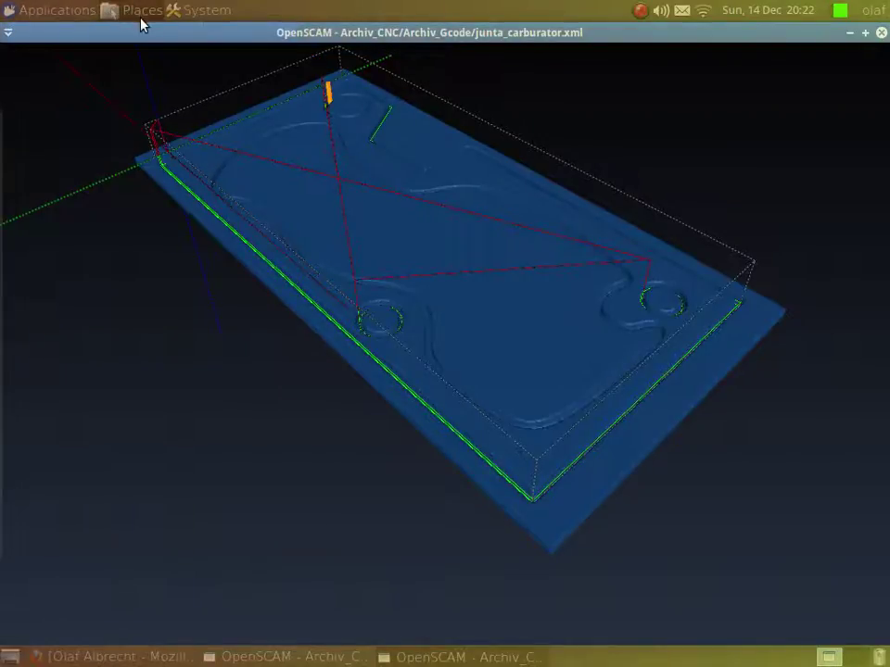
Step: Open the home folder in the file manager and go to the Archiv_CNC/Archiv_Gcode folder
click(111, 13)
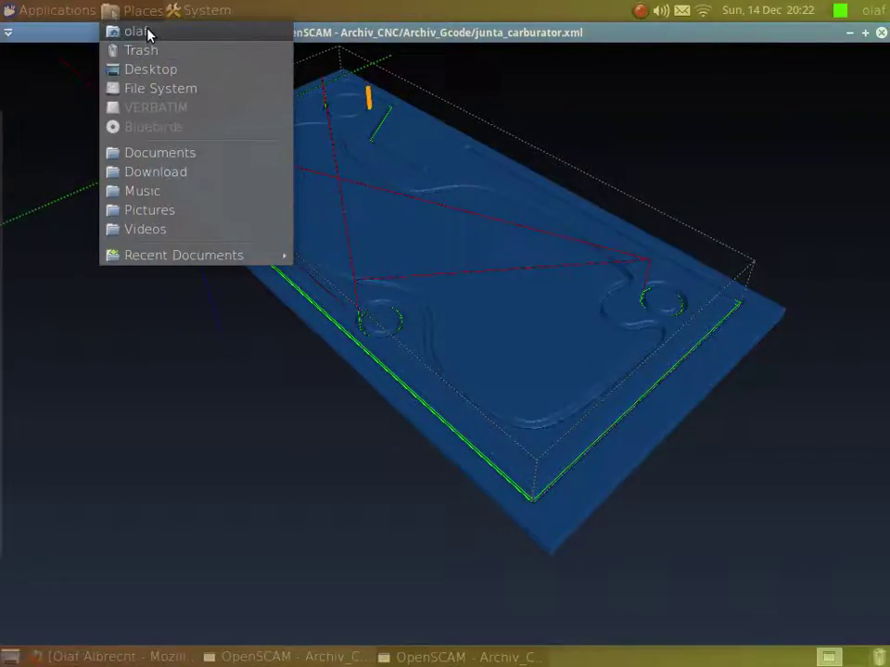
click(143, 33)
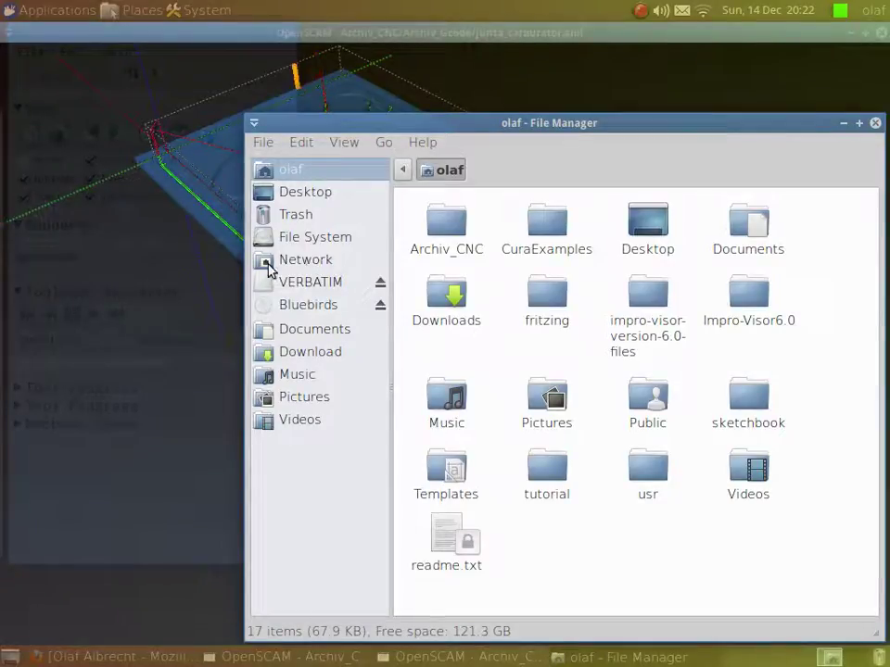
double_click(442, 234)
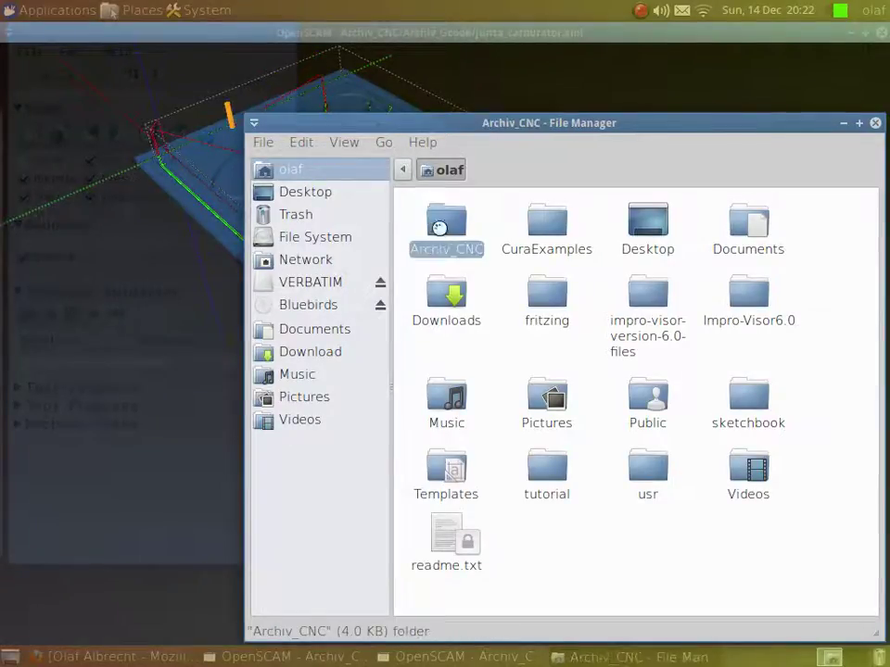
click(644, 241)
double_click(644, 241)
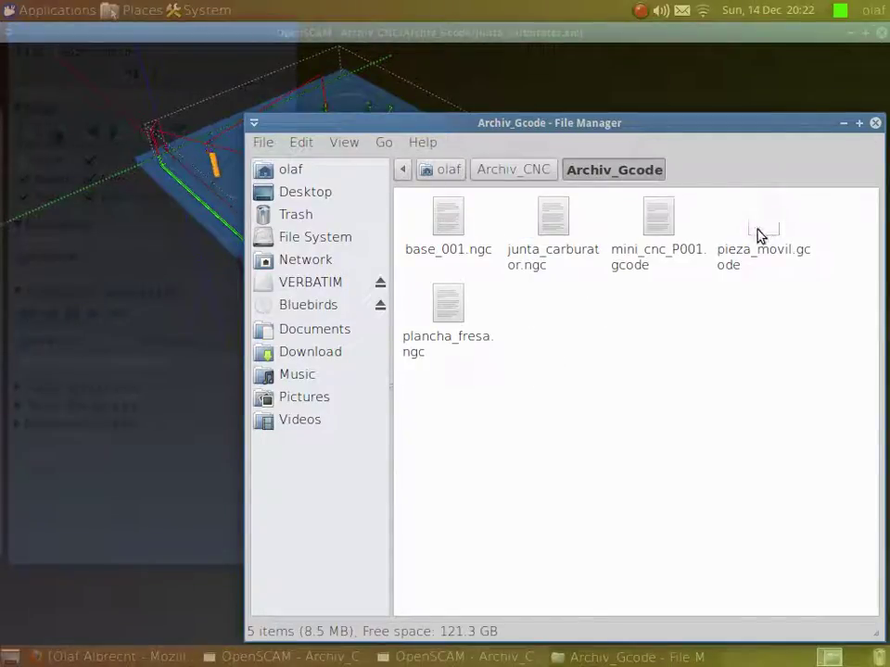
Step: Open junta_carburator.ngc in the medit text editor and move the file manager window aside
right_click(556, 234)
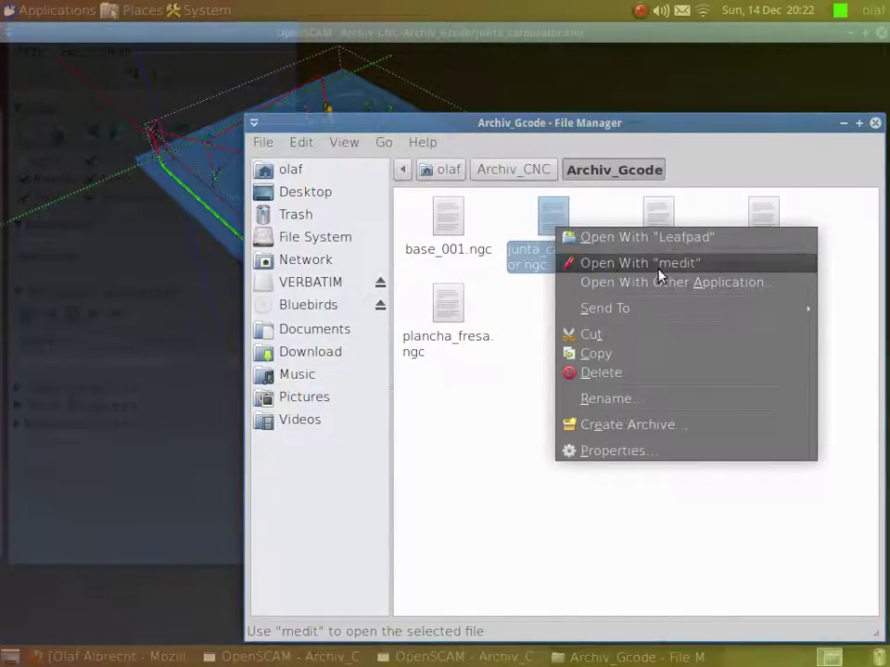
click(629, 264)
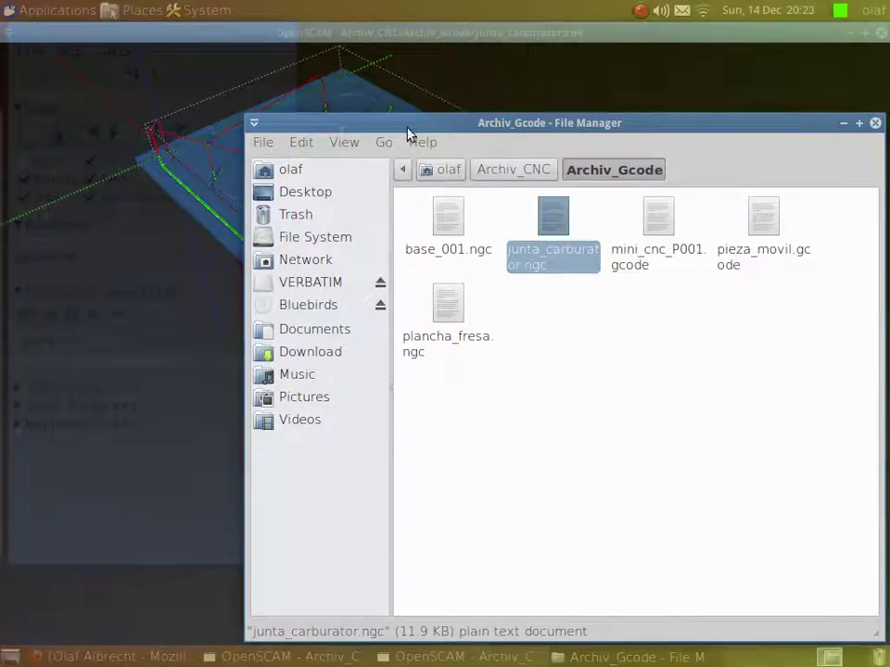
drag(417, 128, 231, 103)
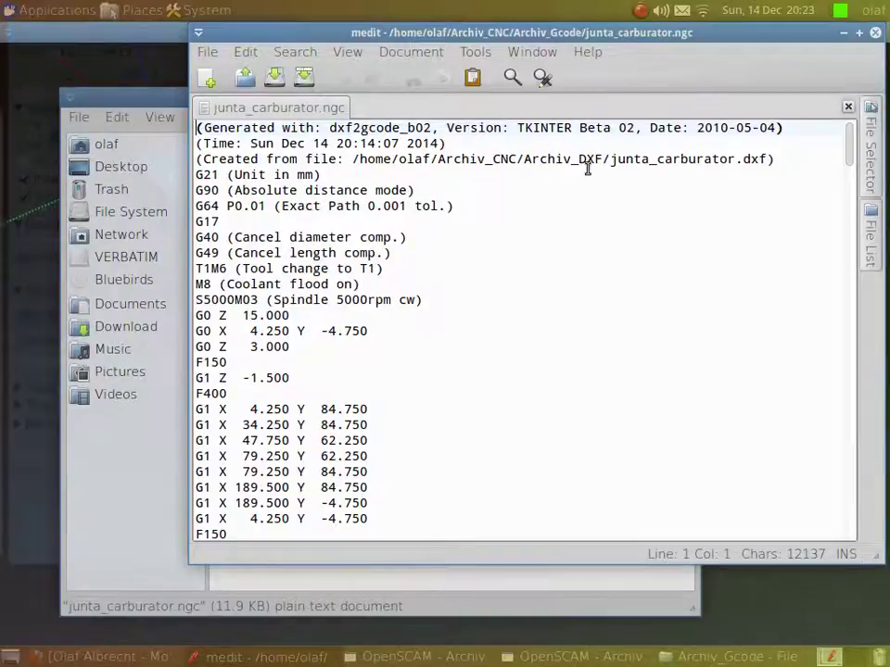
Step: Examine the first hole's G-code block, highlighting the F400 feed rate, a G2 arc line and the J and I parameters
drag(852, 151, 848, 209)
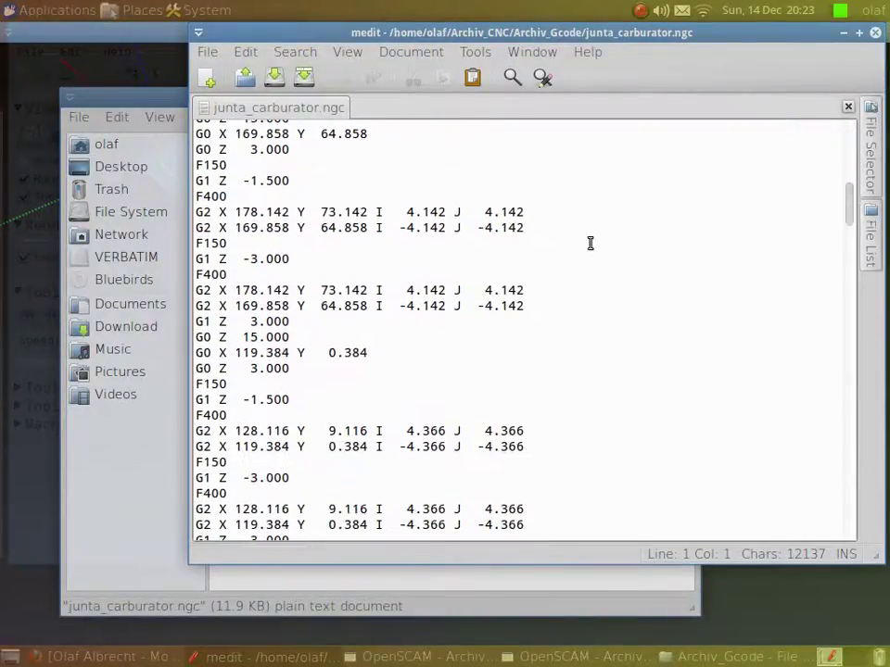
drag(196, 196, 226, 196)
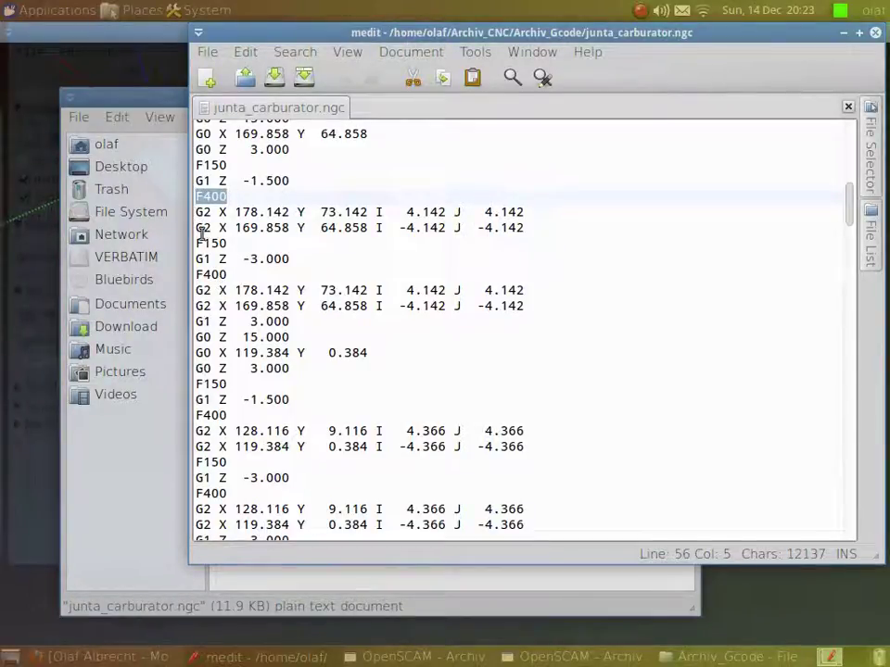
drag(196, 220, 491, 216)
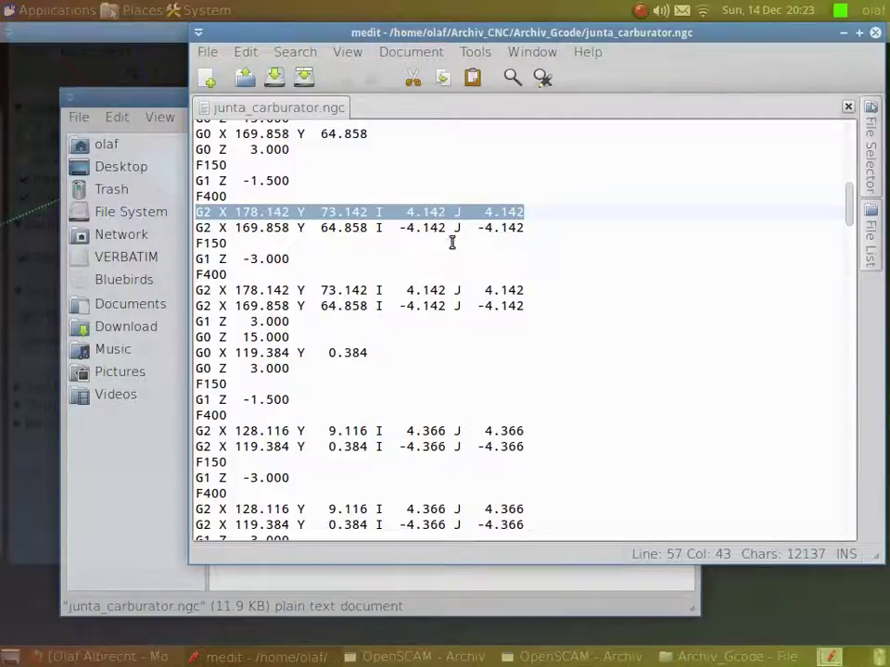
drag(454, 231, 468, 231)
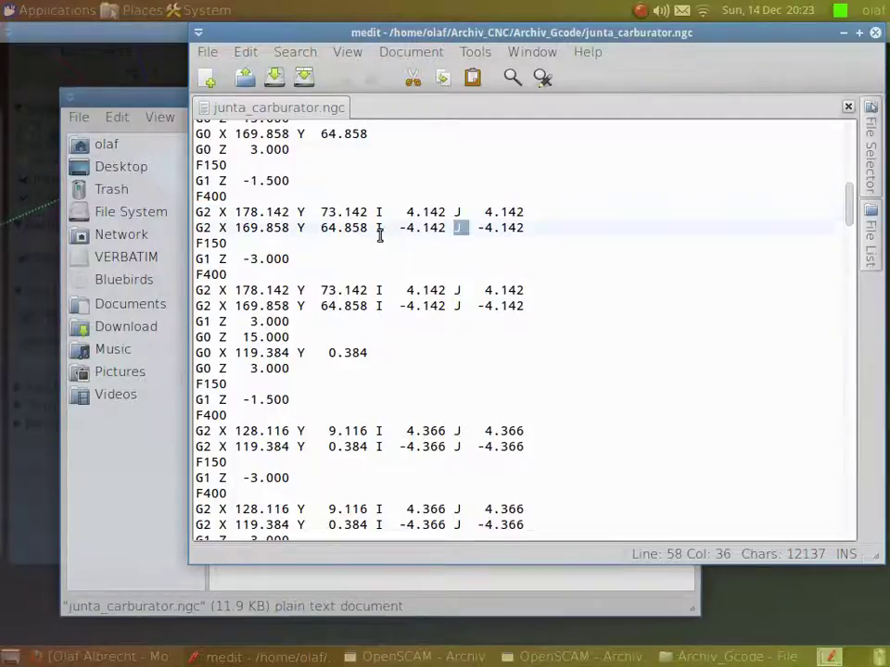
drag(369, 231, 381, 232)
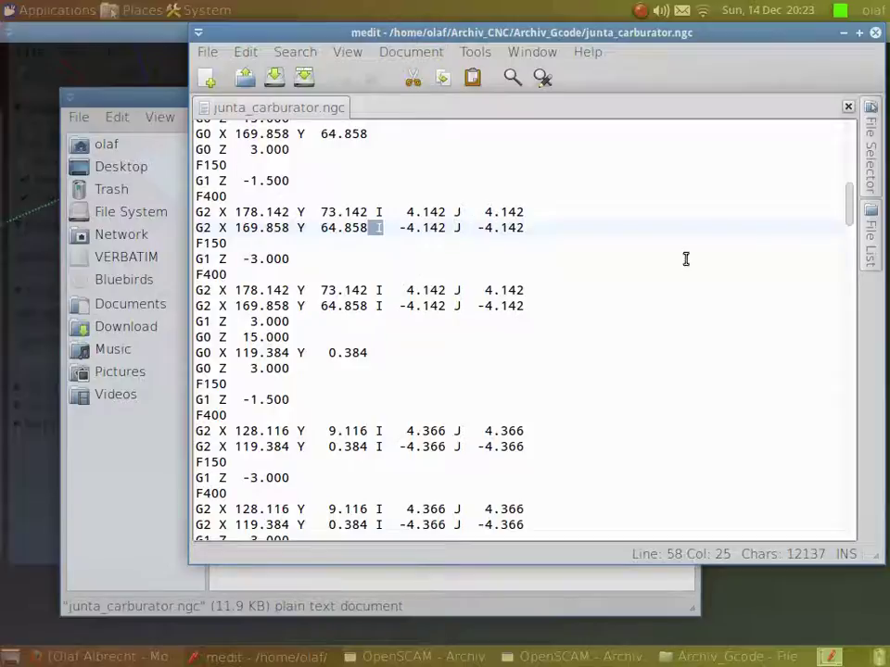
Step: Read through the remaining G-code, including the G2 and G3 contour arcs, to the program end and return to the file's beginning
scroll(851, 219, down, 2)
scroll(851, 220, down, 3)
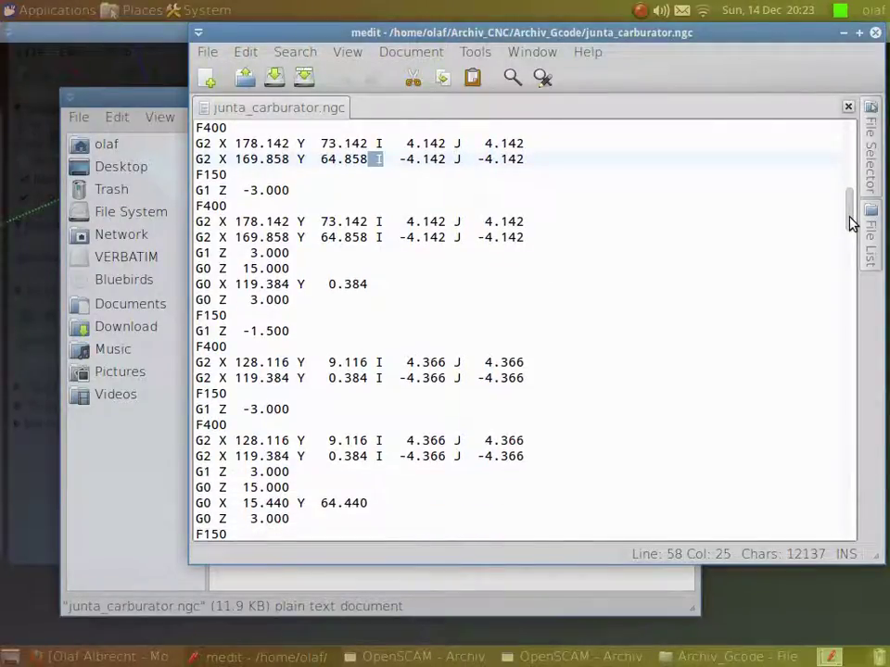
drag(852, 222, 826, 282)
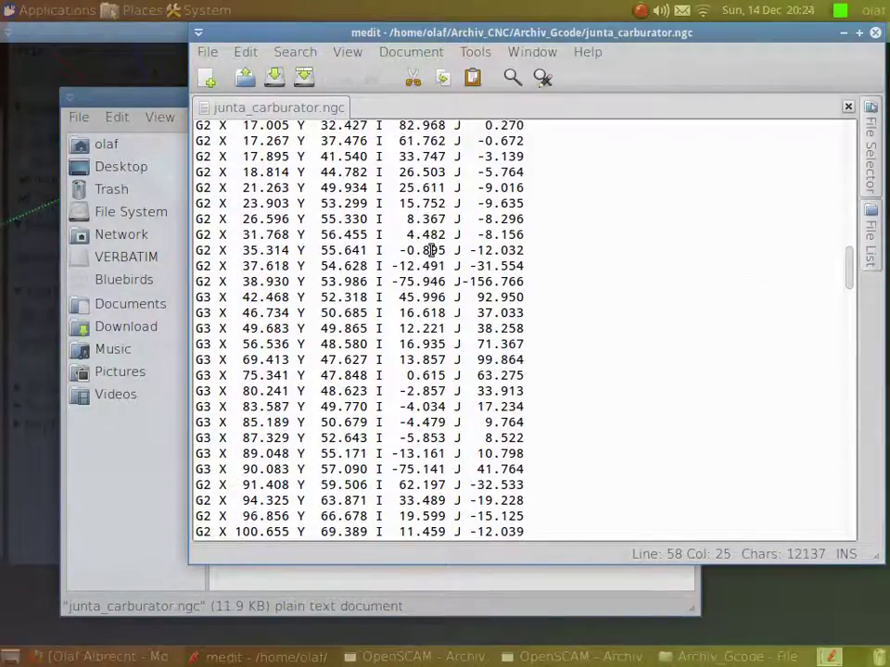
drag(851, 274, 844, 398)
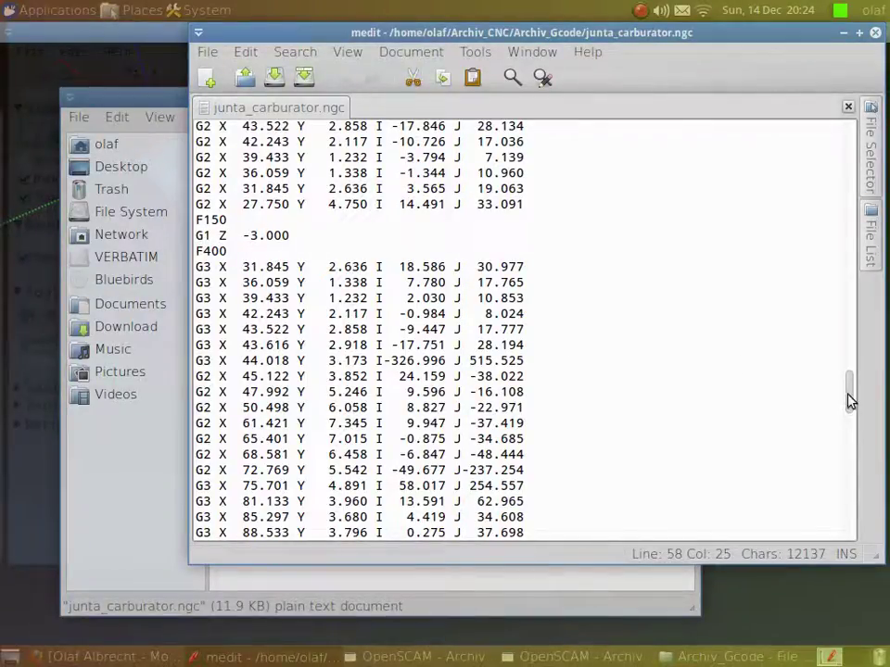
drag(849, 392, 832, 535)
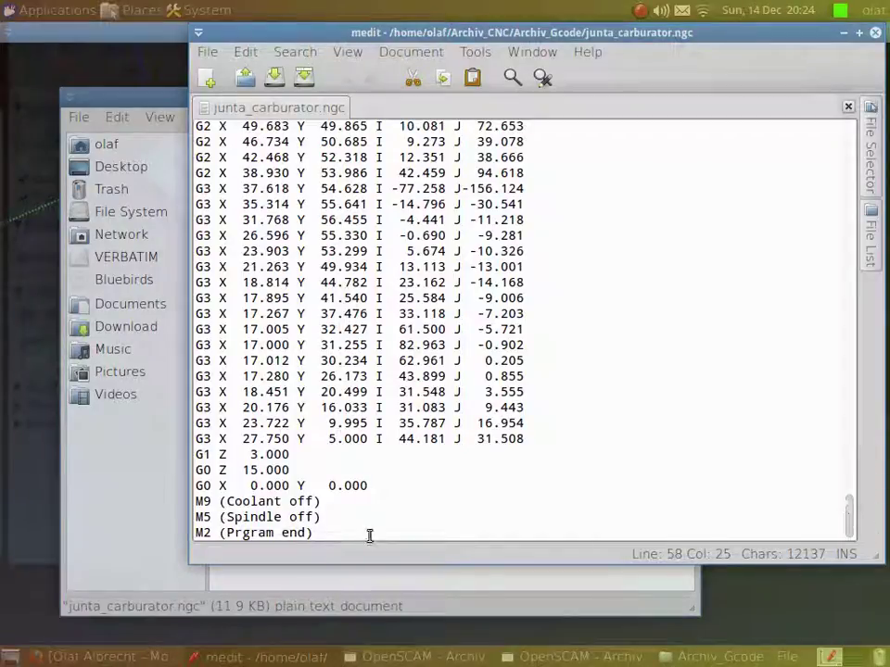
drag(856, 530, 876, 134)
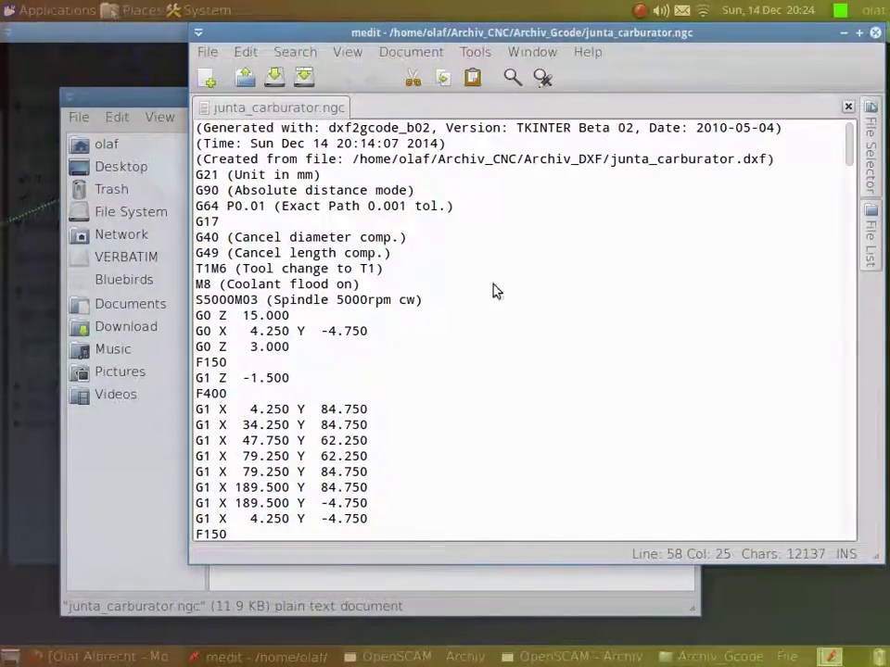
Step: Close medit and the file manager, and examine the milled plate and its full tool path in OpenSCAM from a steeper front angle
key(ctrl+q)
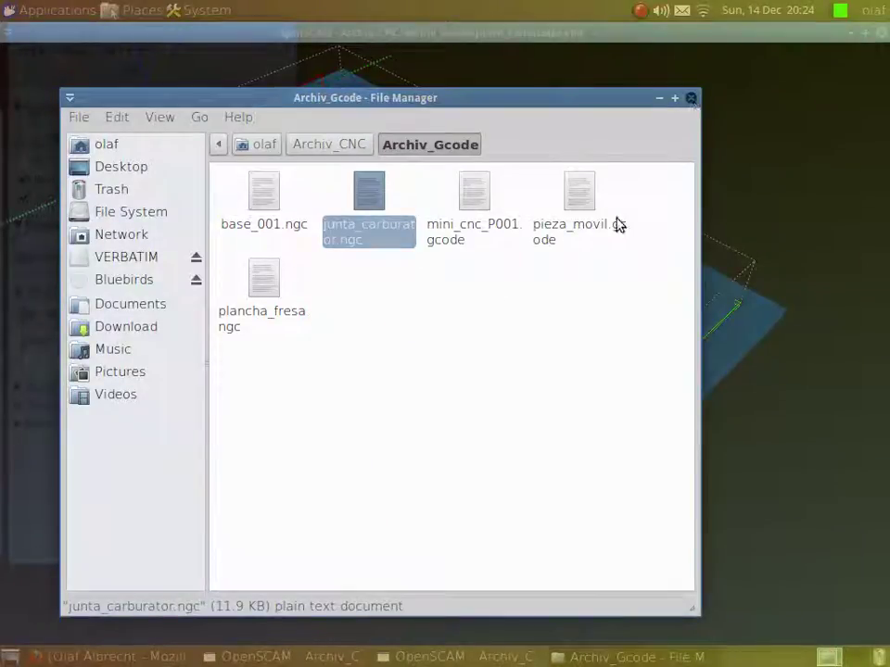
click(692, 100)
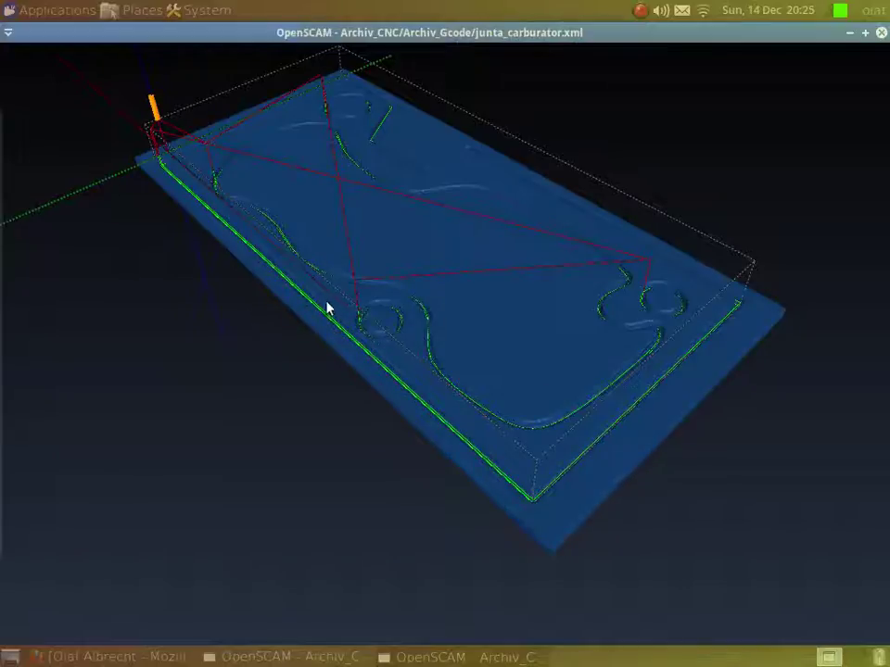
drag(326, 309, 473, 487)
drag(428, 295, 492, 449)
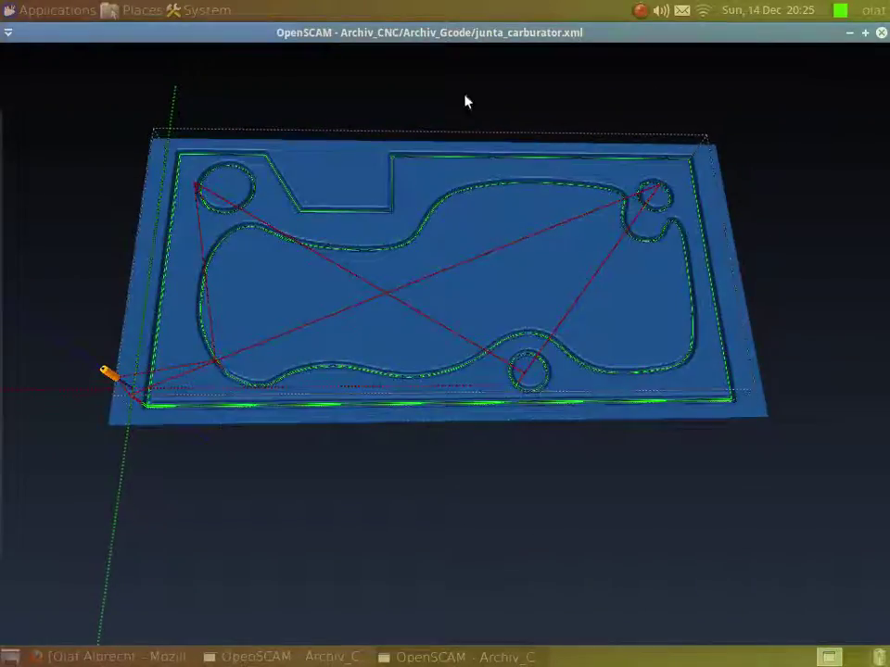